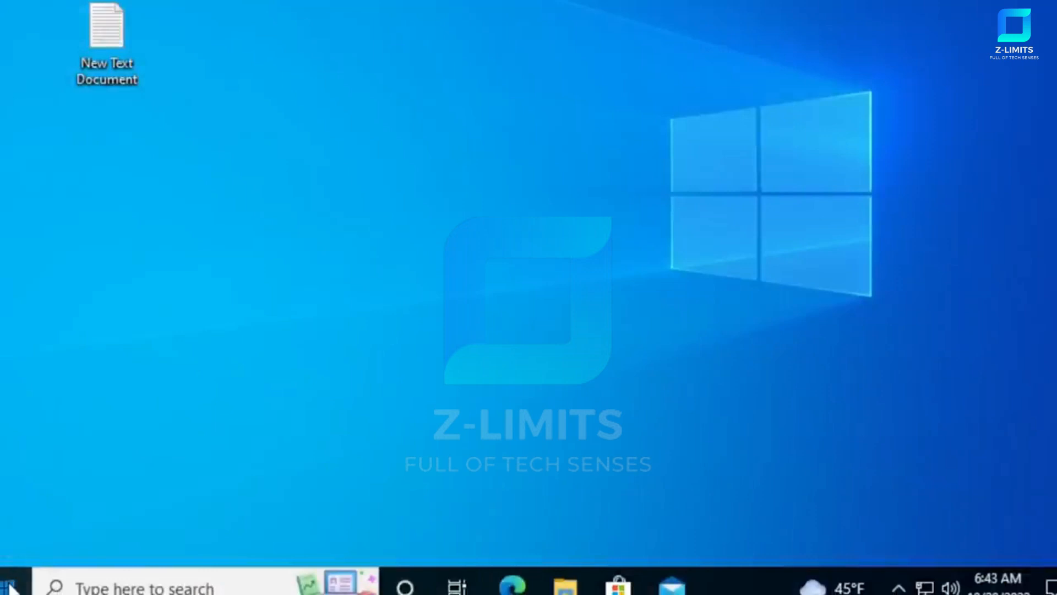
Browse the Windows Administrative Tools folder among the installed apps to find the DHCP tool.
scroll(101, 352, down, 5)
scroll(103, 356, down, 6)
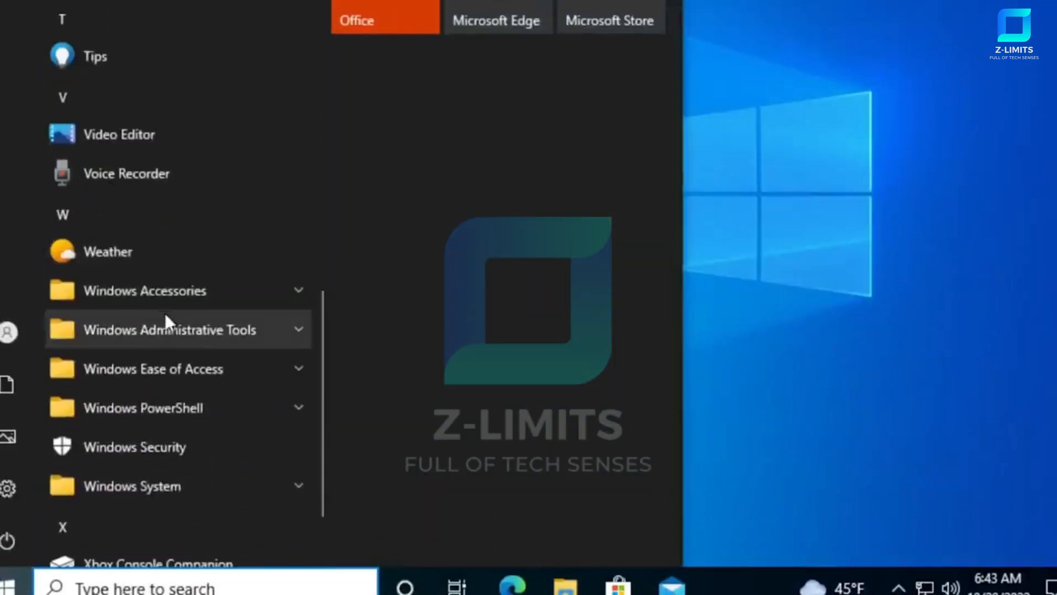
click(151, 325)
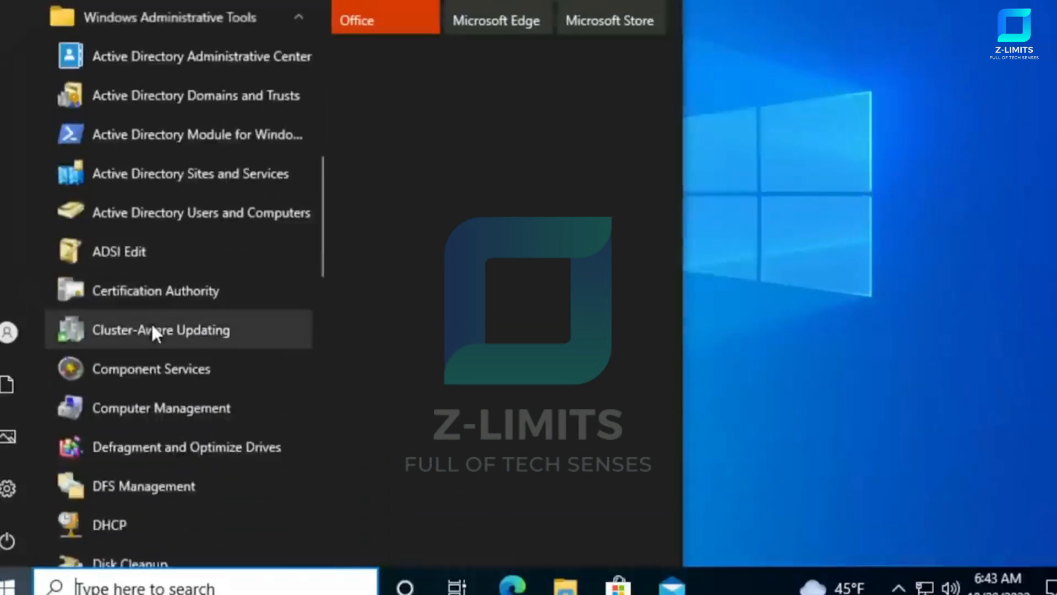
scroll(114, 519, down, 2)
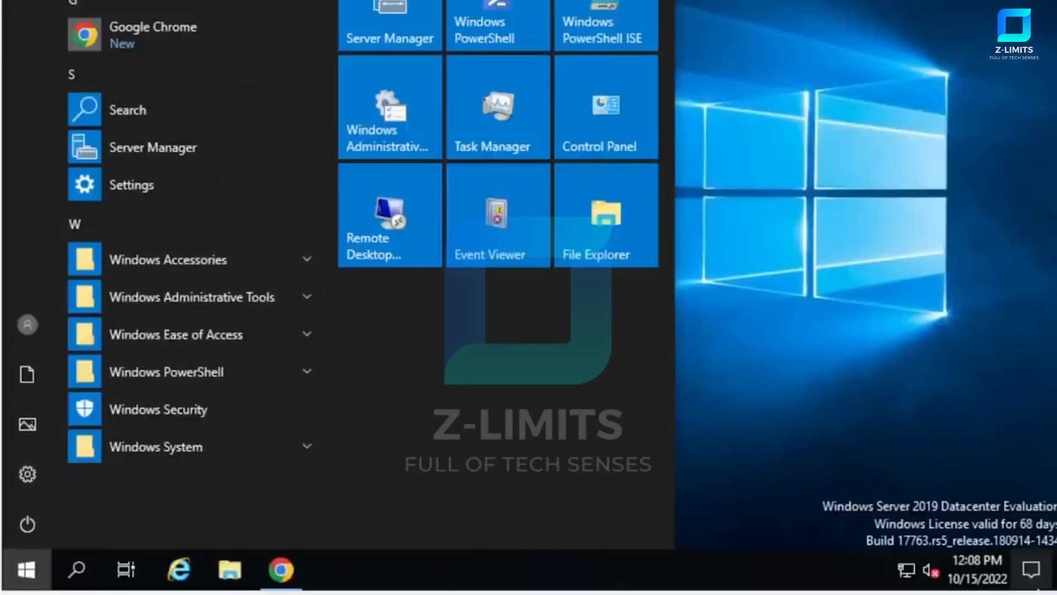
Open the DHCP management console from the Windows Administrative Tools on the Windows Server 2019 machine.
click(229, 303)
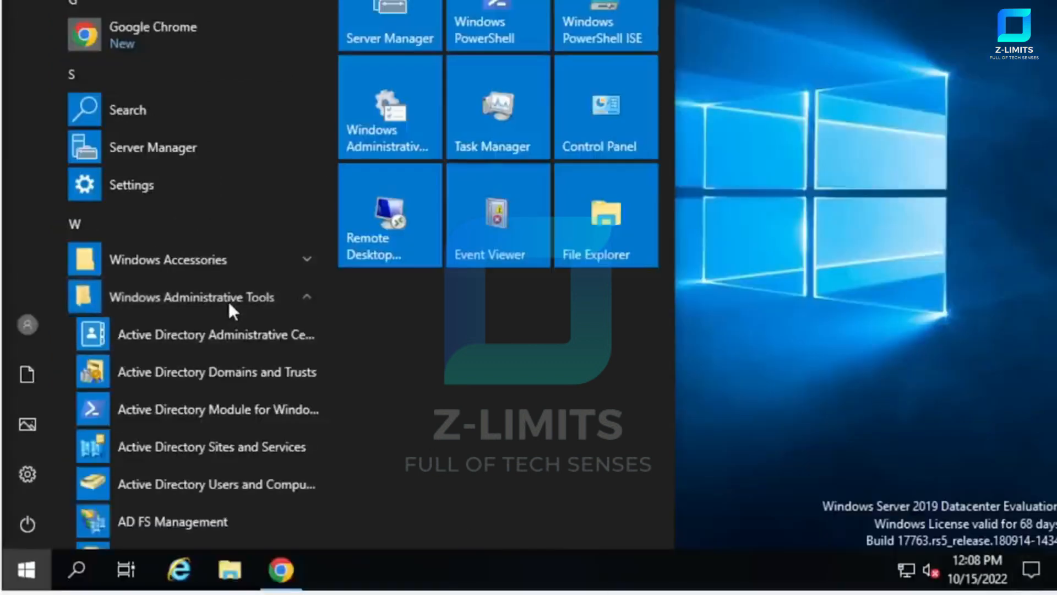
scroll(229, 302, down, 4)
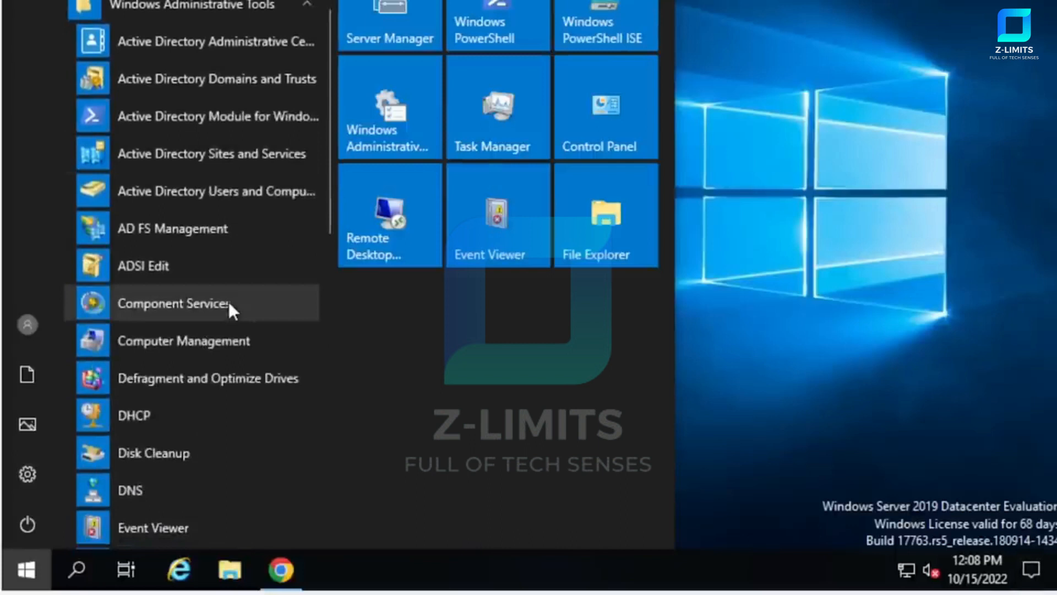
scroll(229, 302, down, 2)
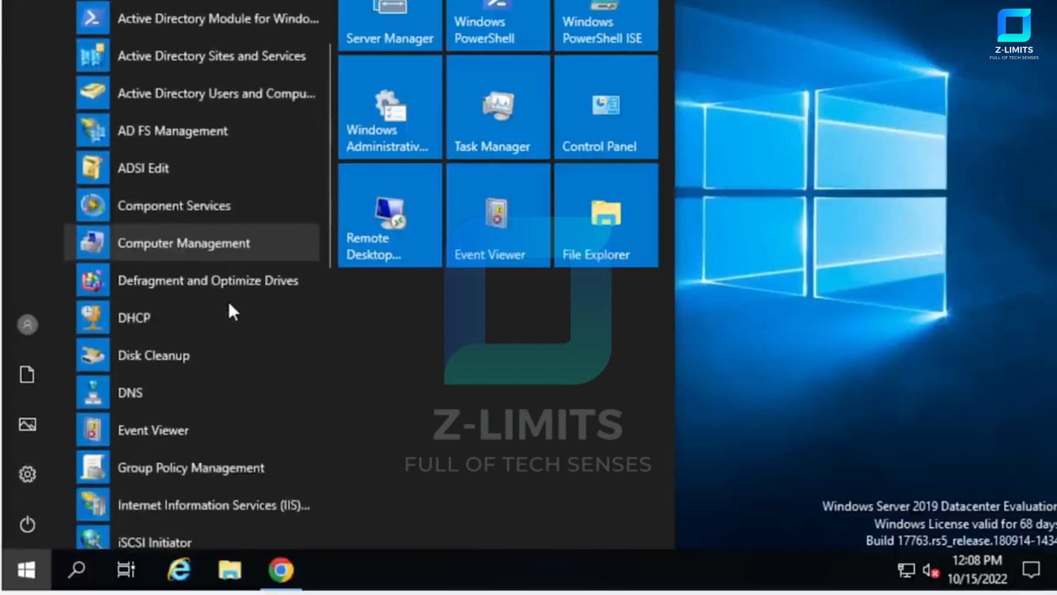
click(176, 312)
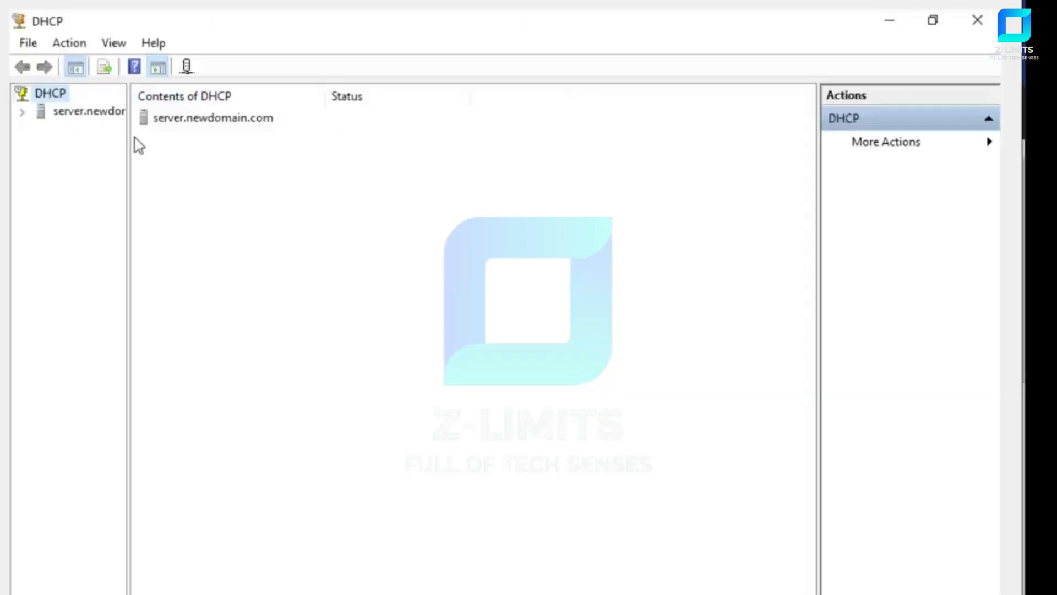
Expand server.newdomain.com and its IPv4 node, widening the console tree so the full scope name can be read.
drag(127, 142, 203, 143)
click(24, 112)
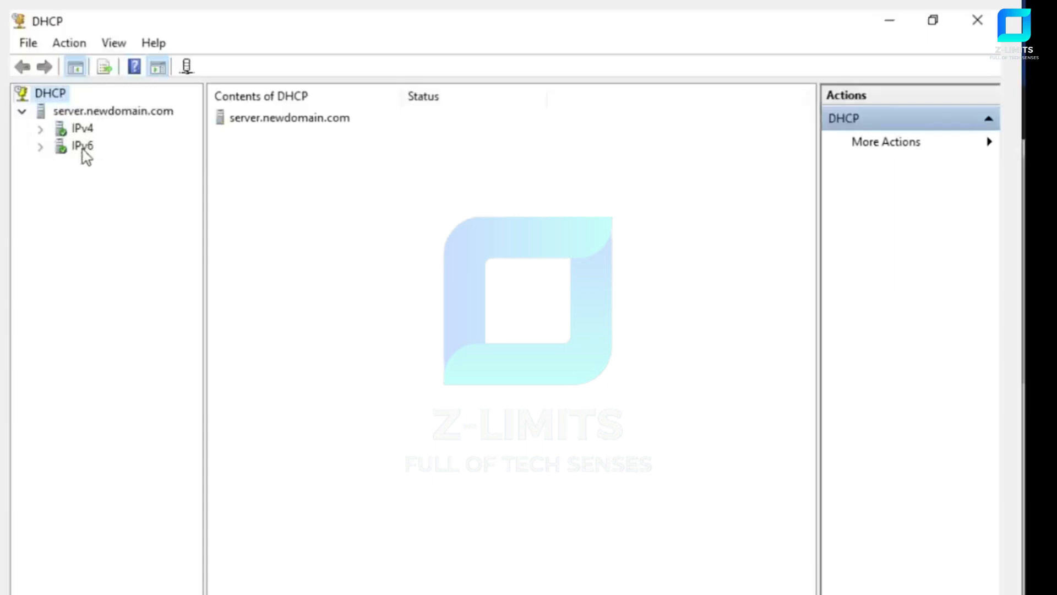
click(41, 128)
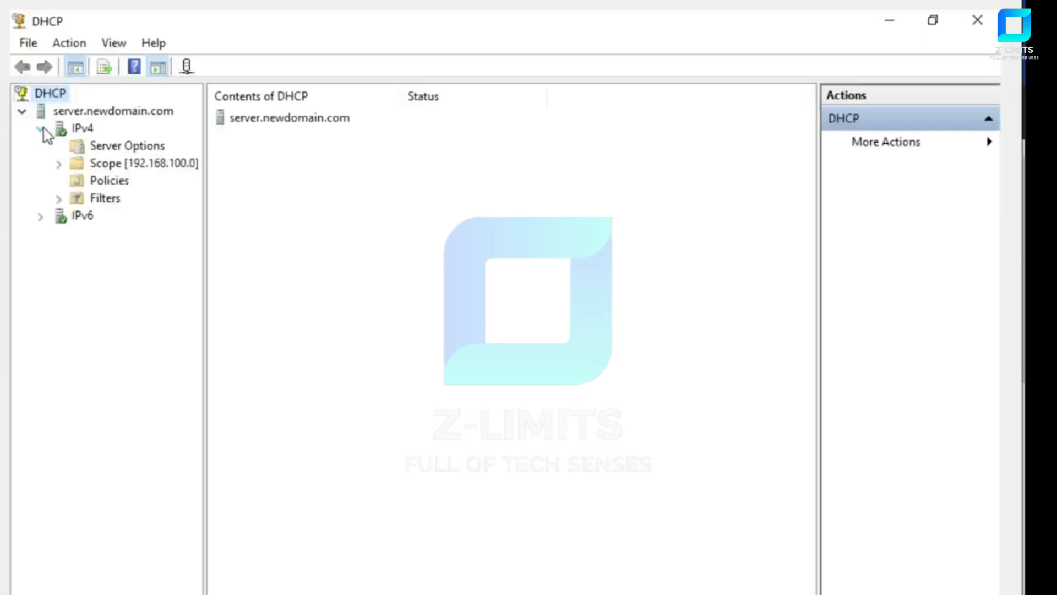
click(83, 129)
drag(207, 163, 310, 172)
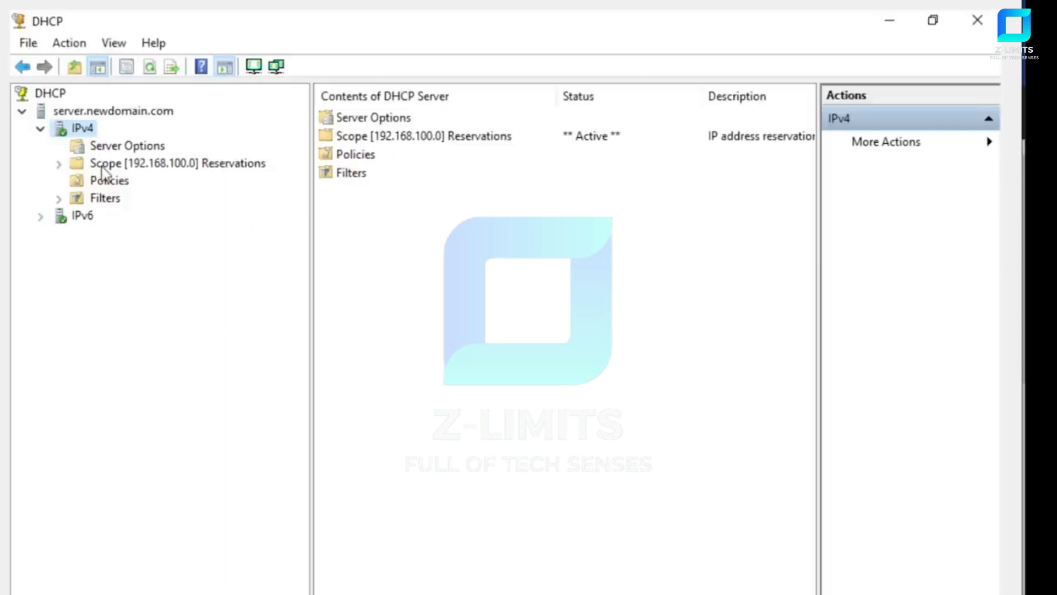
Start a new IPv4 scope with "new ip range" as both its name and description, and continue to the address range.
right_click(77, 136)
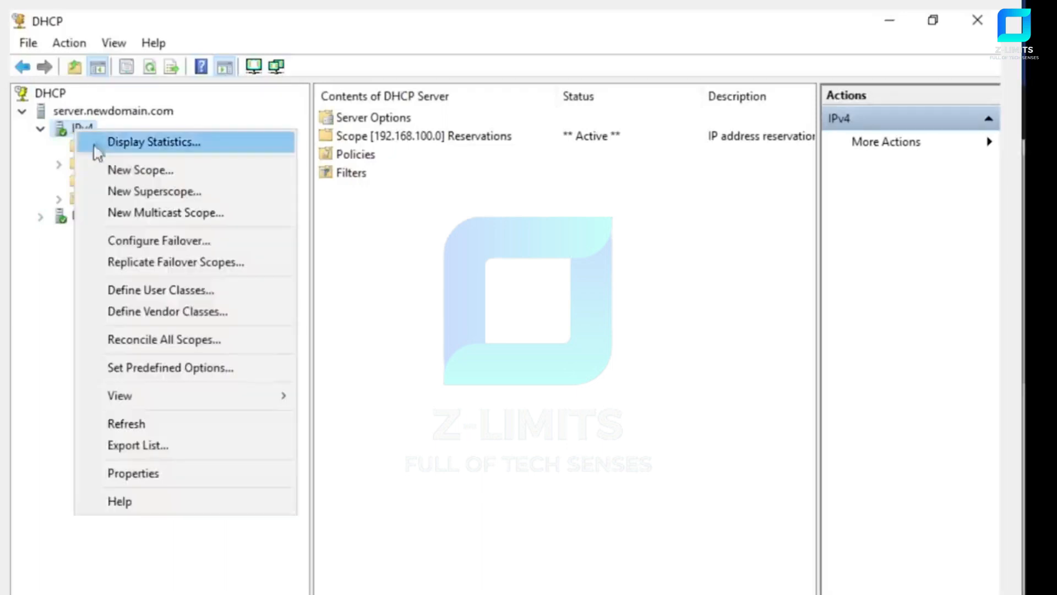
click(130, 173)
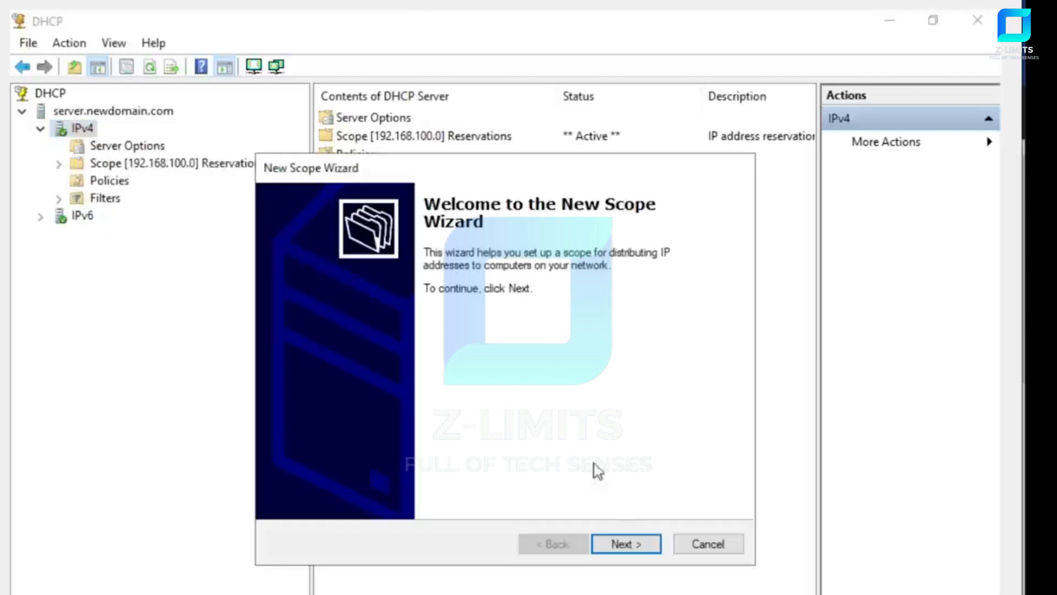
click(622, 544)
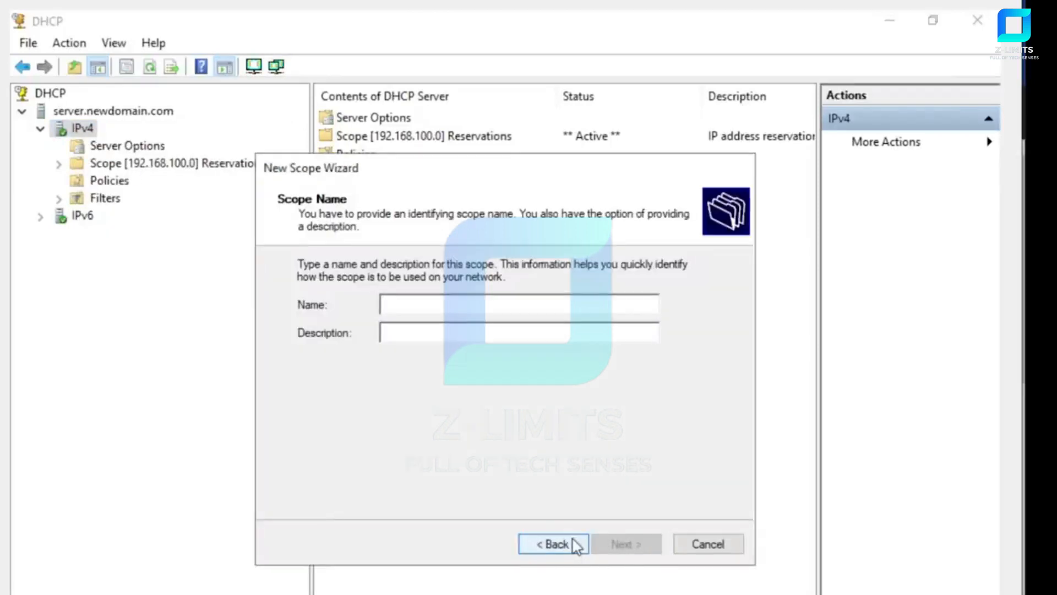
text(new ip rang)
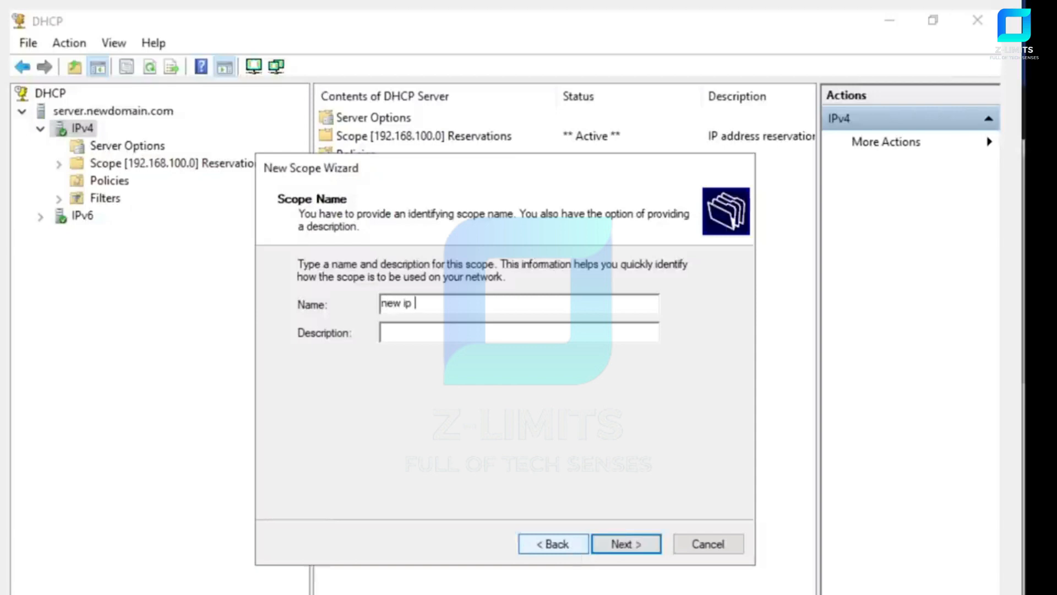
text(e)
key(Tab)
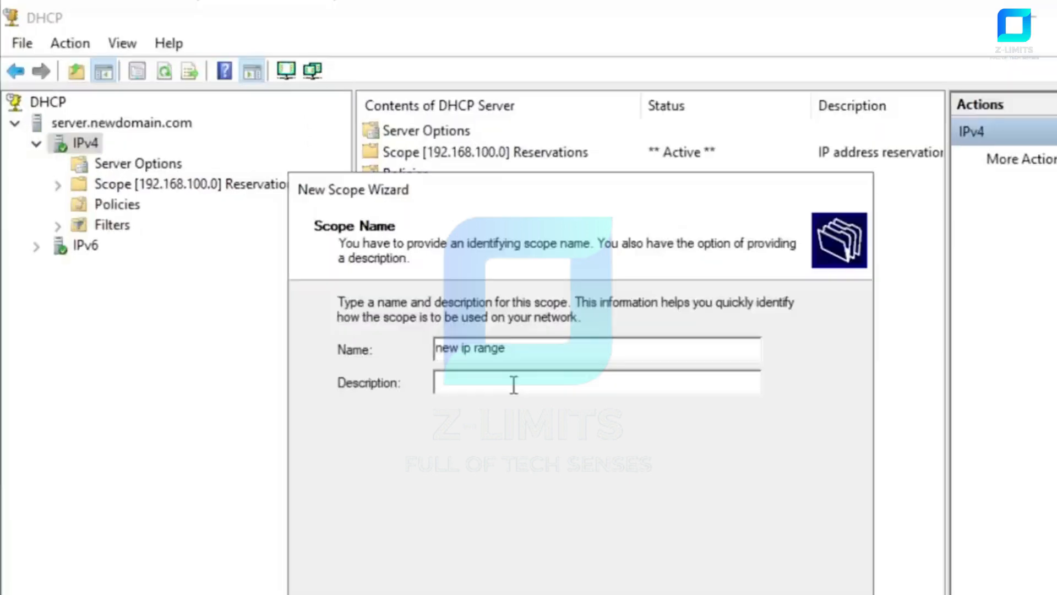
right_click(447, 333)
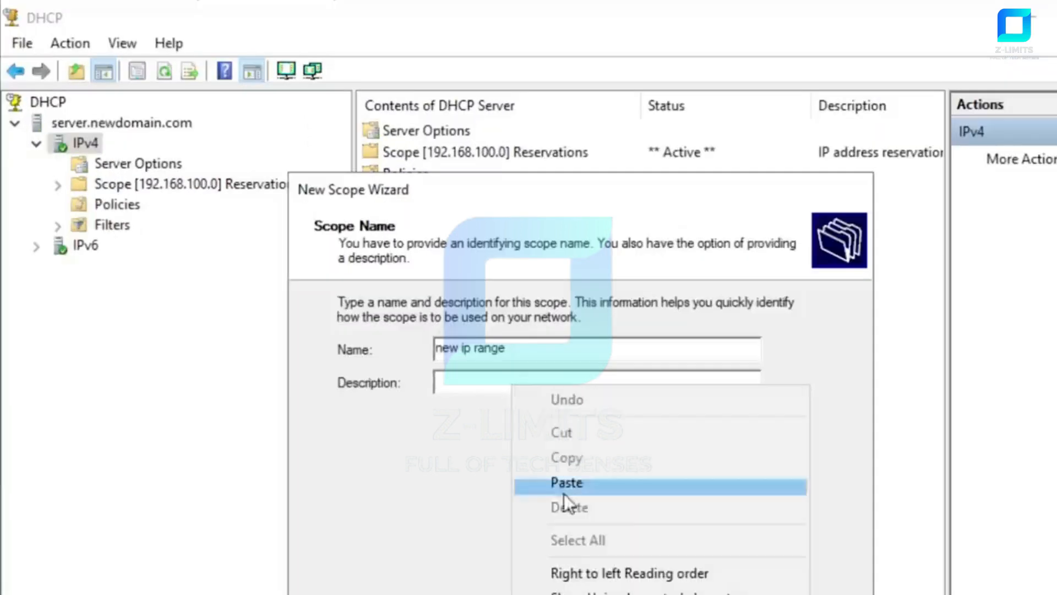
click(567, 488)
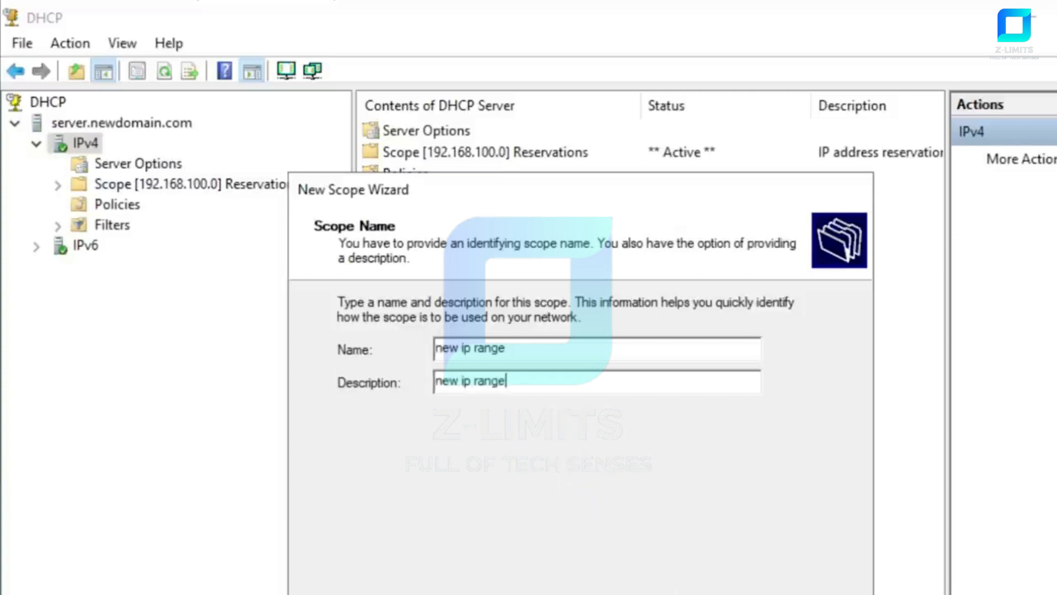
key(Return)
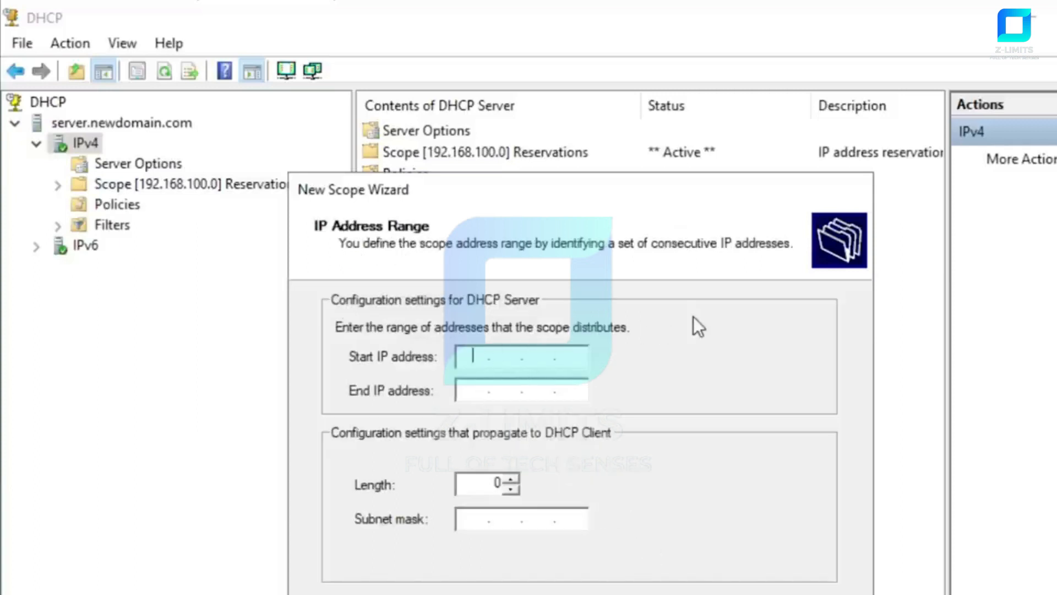
Enter the new scope's address range, from 192.168.1.0 to 192.168.1.100.
text(192.168.1.)
key(Tab)
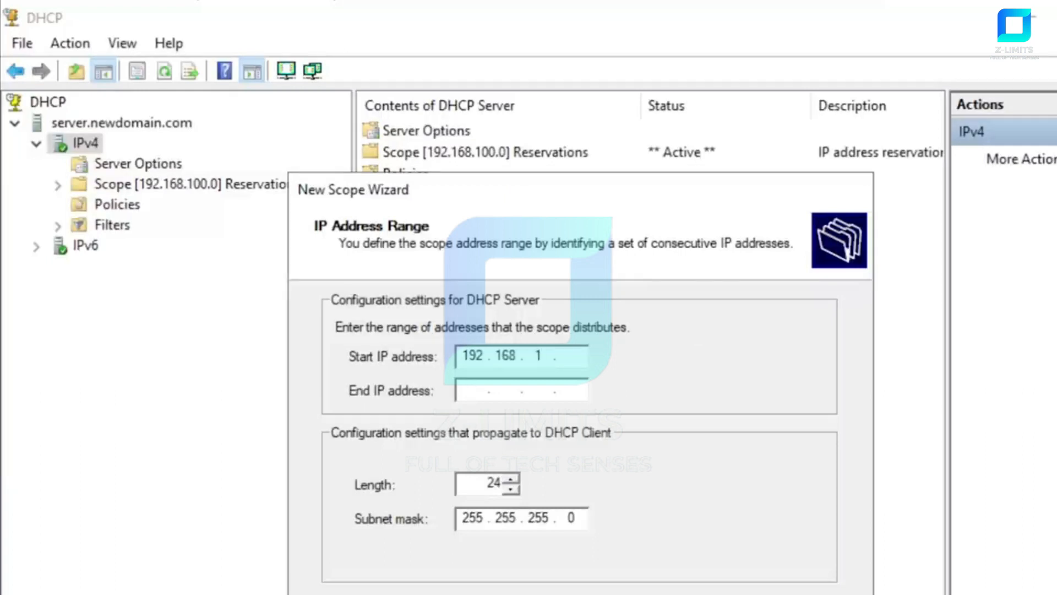
click(581, 356)
text(0)
click(473, 392)
text(192 . 168 . 1 .)
key(Tab)
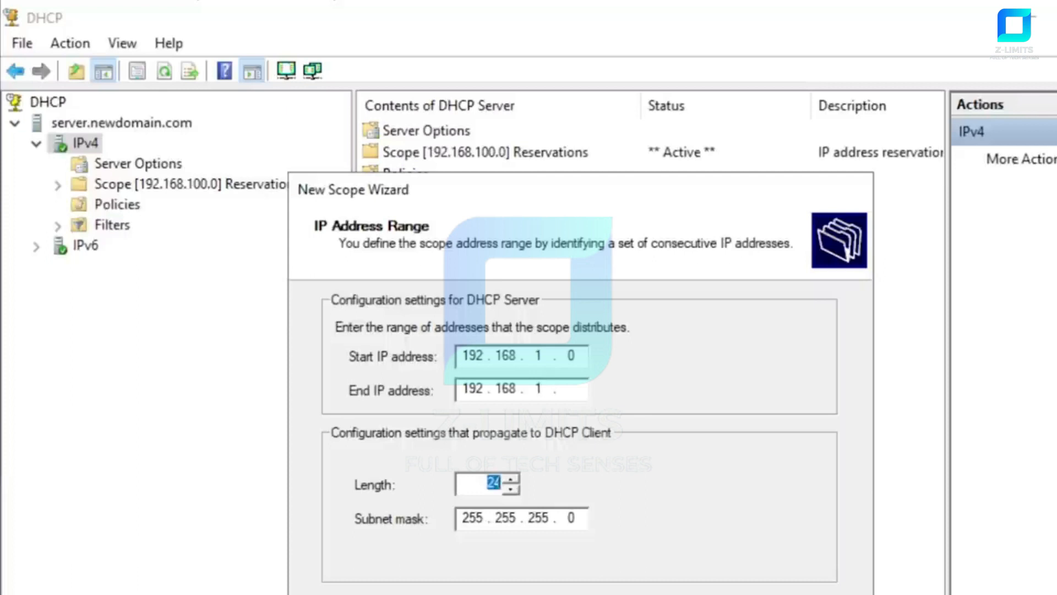
click(578, 389)
text(100)
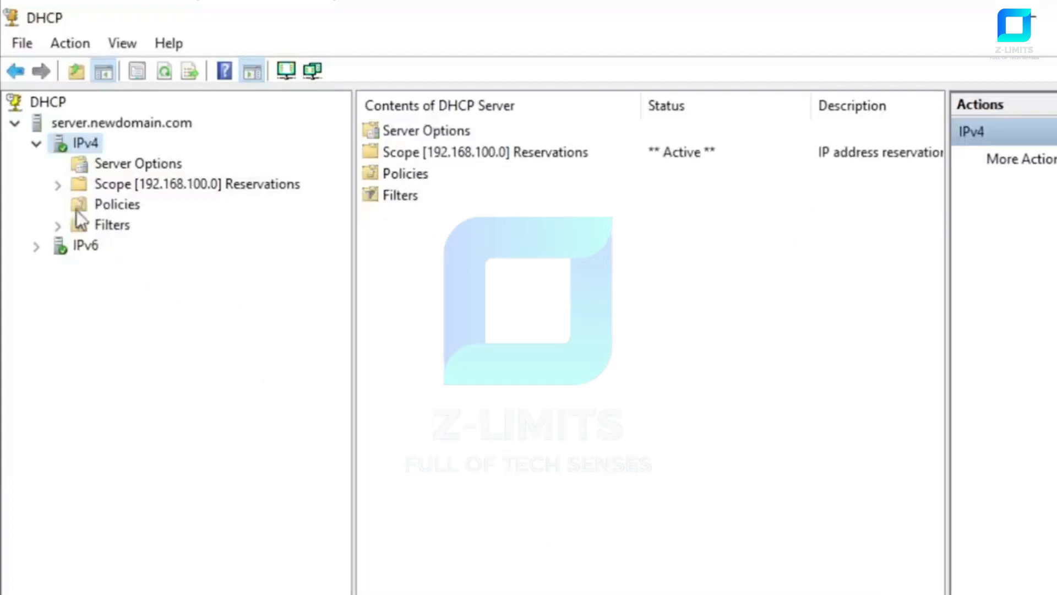
Expand the existing 192.168.100.0 scope and examine the start and end addresses in its Address Pool.
double_click(104, 184)
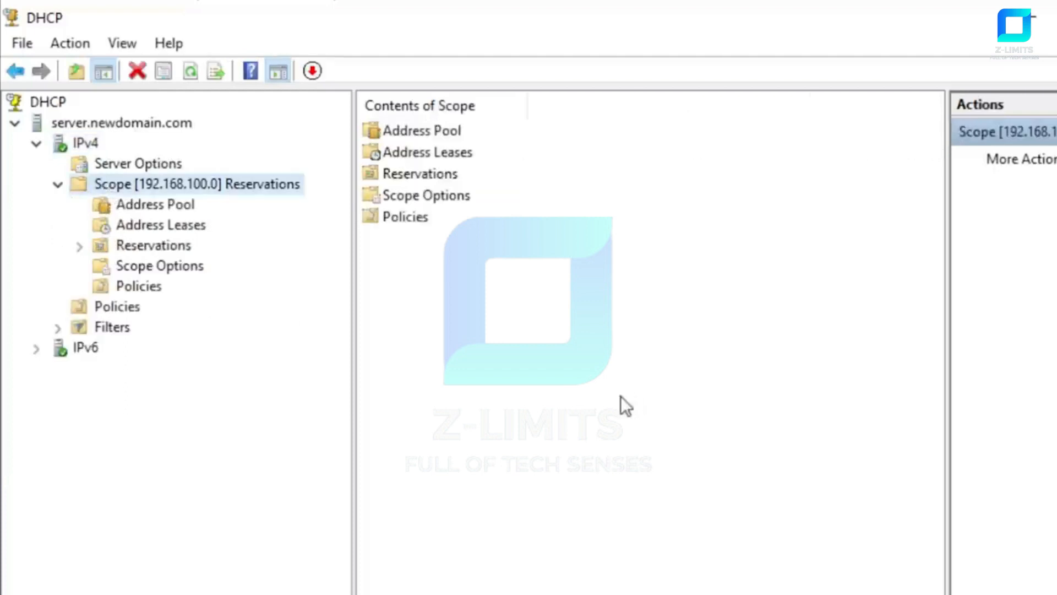
click(485, 339)
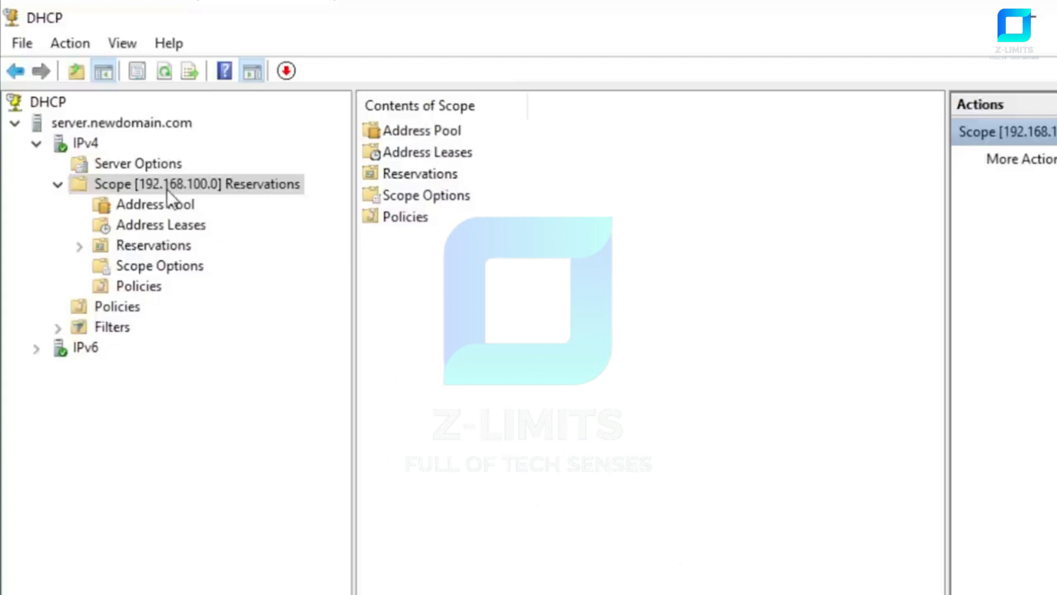
click(158, 204)
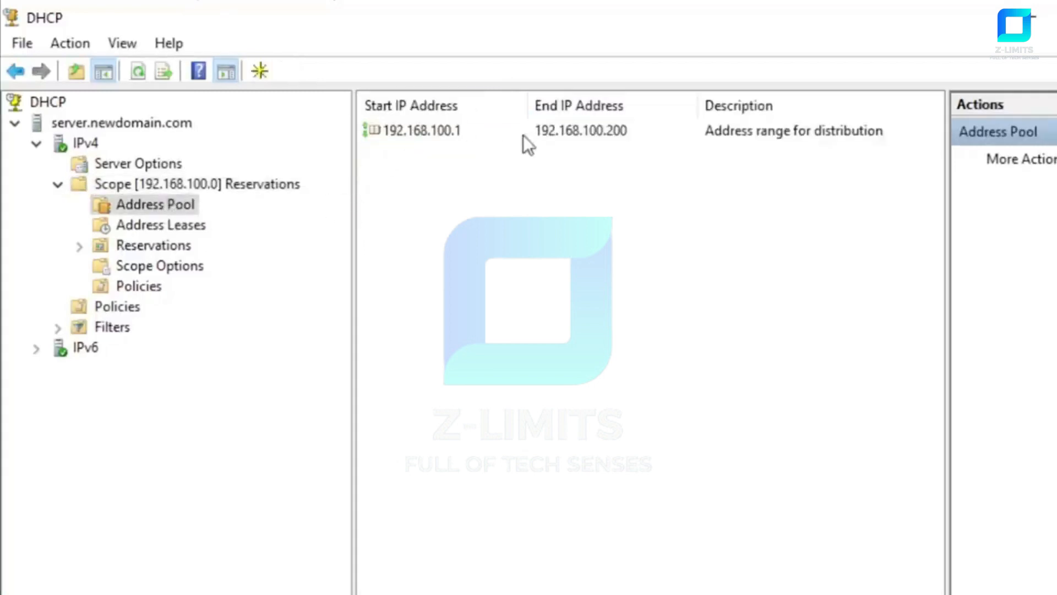
click(450, 134)
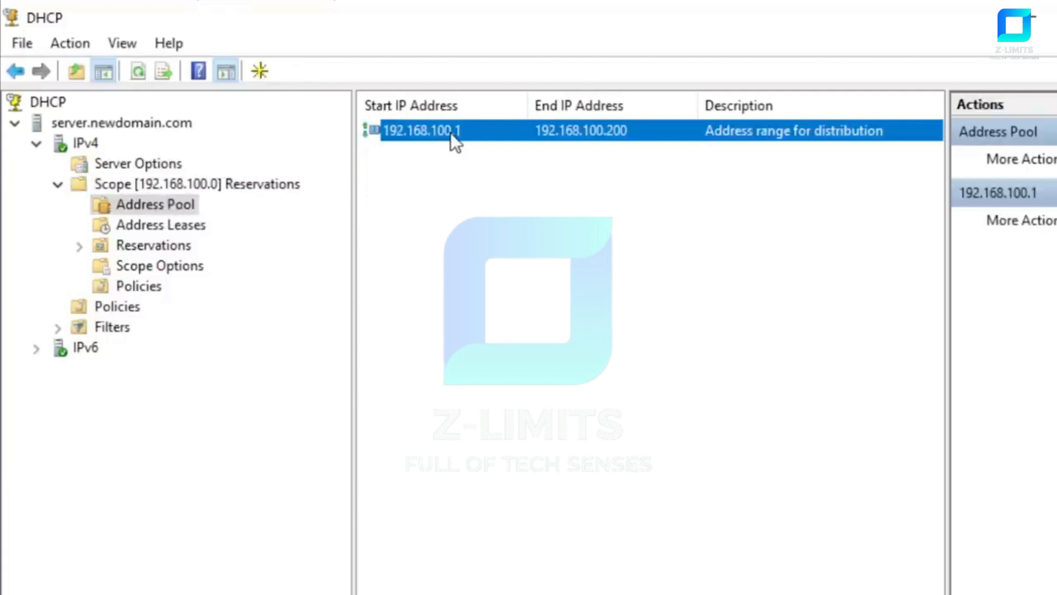
click(609, 157)
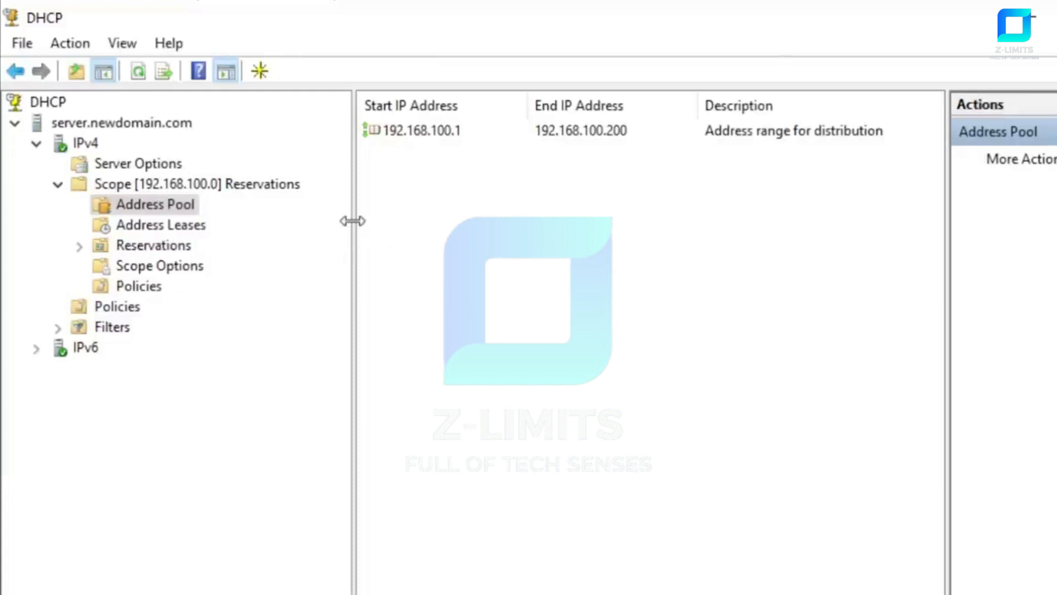
Examine the Address Leases of the 192.168.100.0 scope, including client addresses, names and lease expirations.
click(39, 352)
click(36, 348)
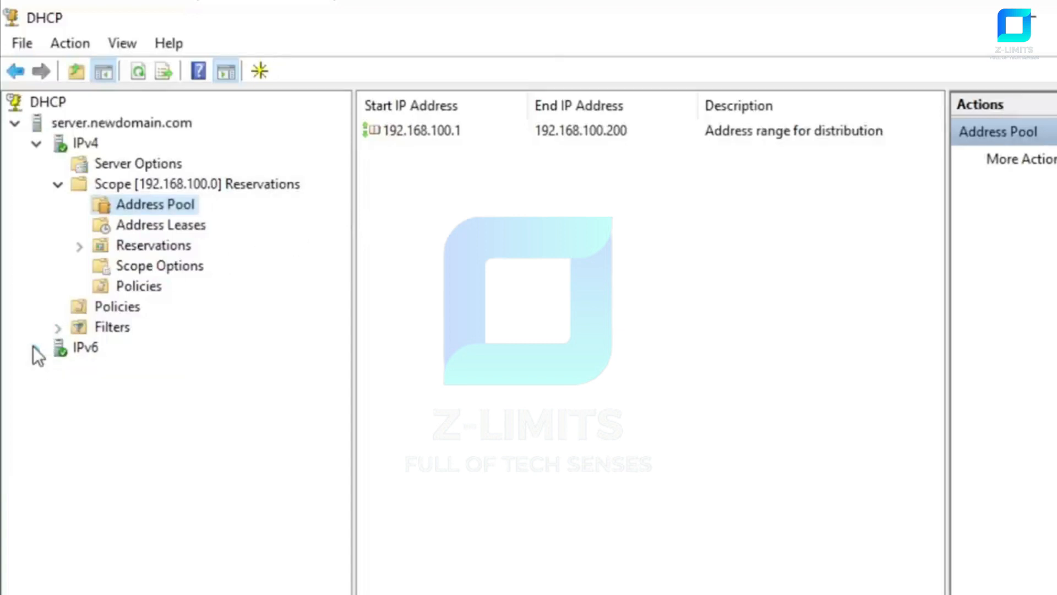
click(153, 226)
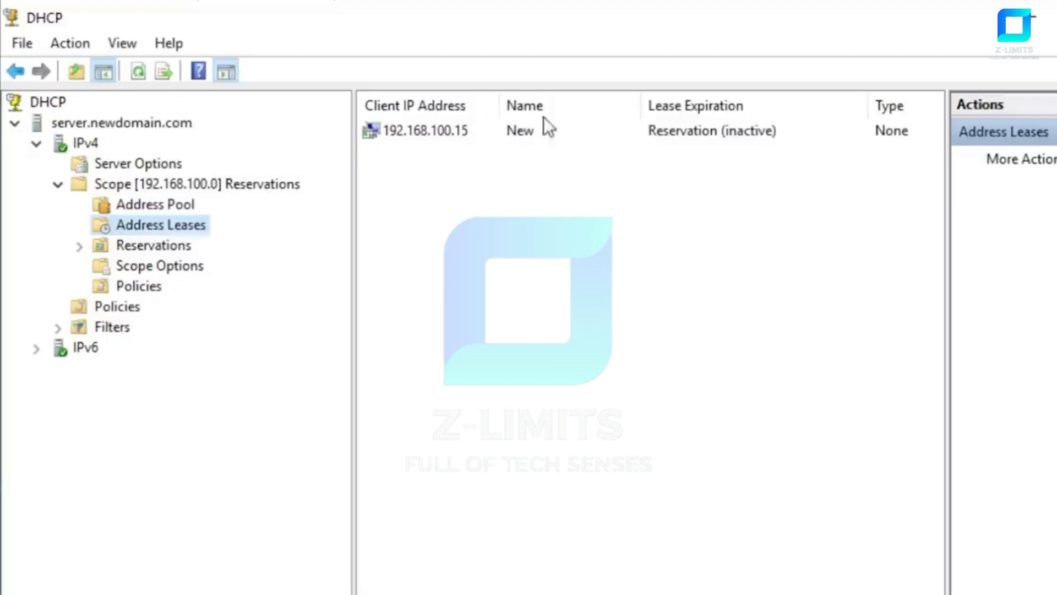
drag(504, 106, 510, 106)
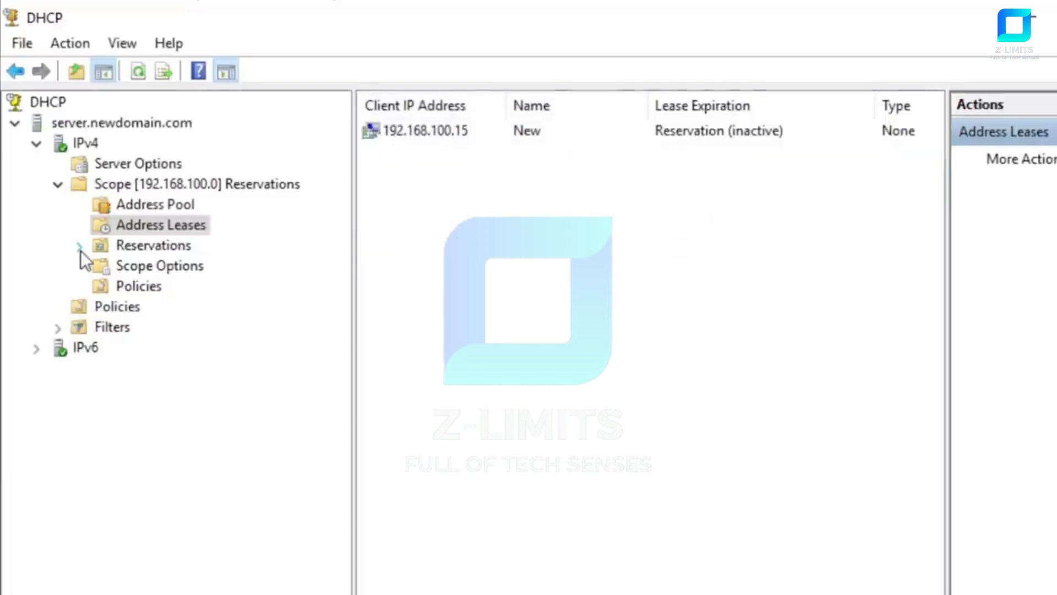
Expand the scope's Reservations, examine the options of the 192.168.100.15 reservation, and return to the reservation list.
click(80, 248)
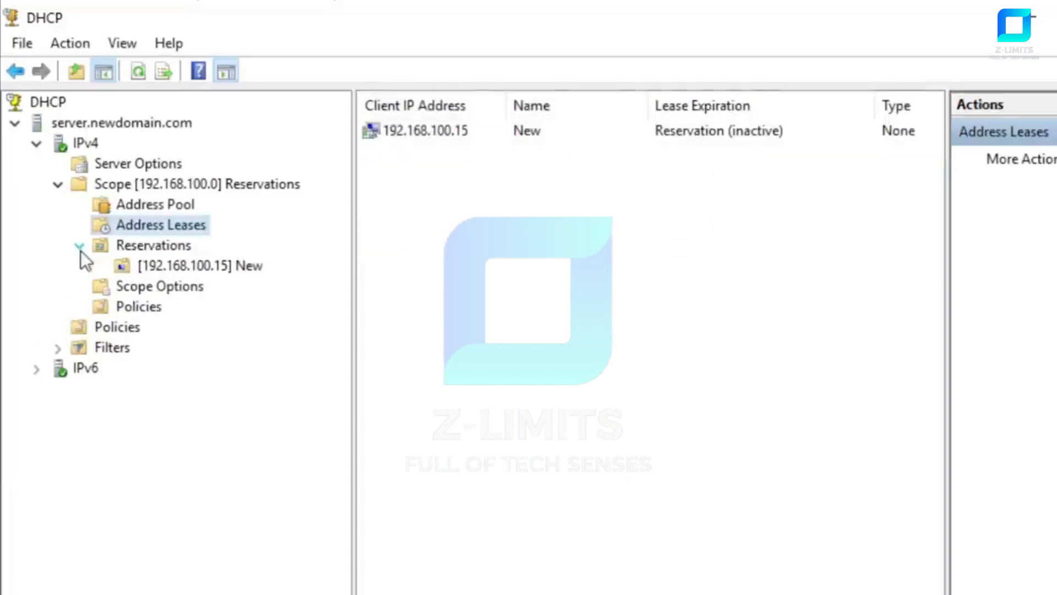
click(154, 248)
click(164, 263)
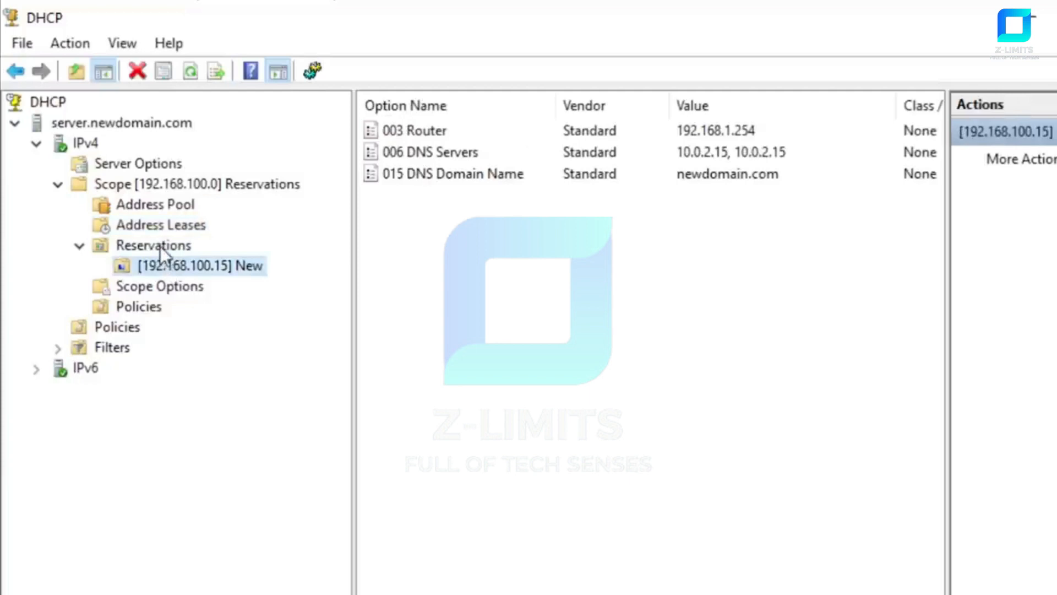
click(160, 246)
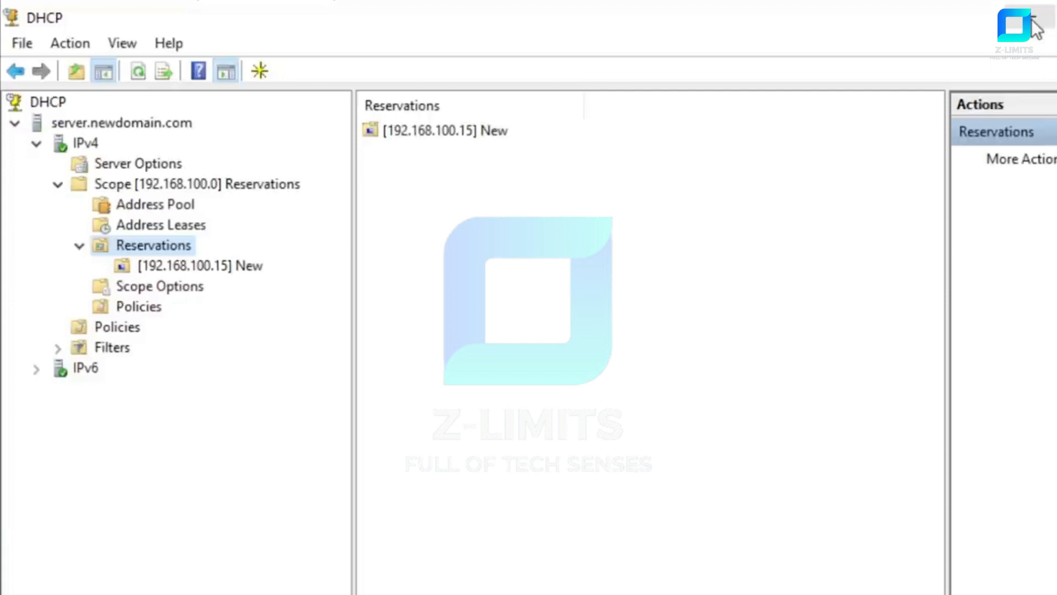
Minimise the DHCP console and open the Command Prompt.
click(1034, 21)
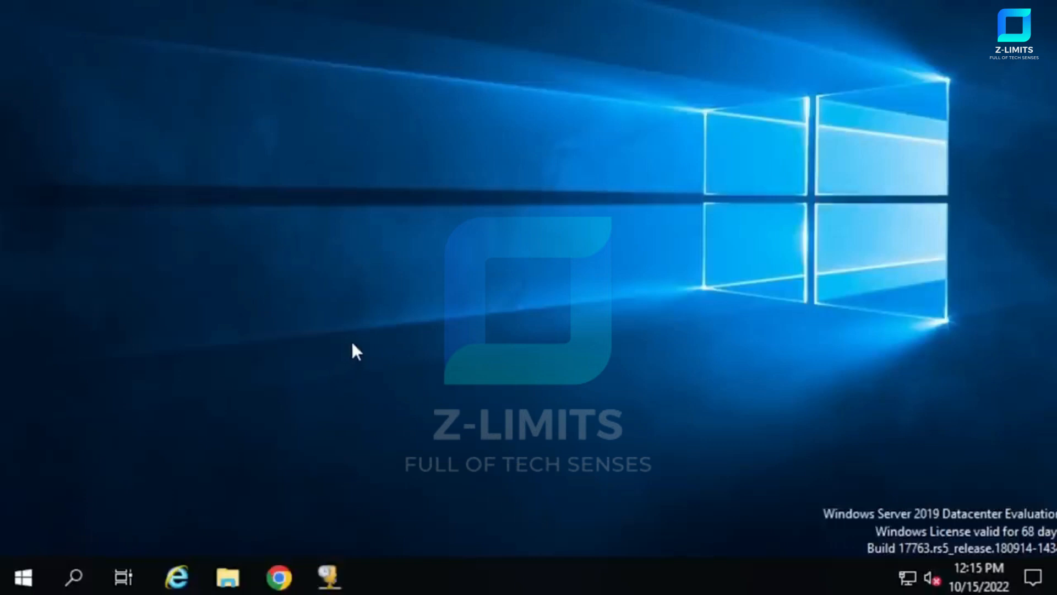
click(72, 578)
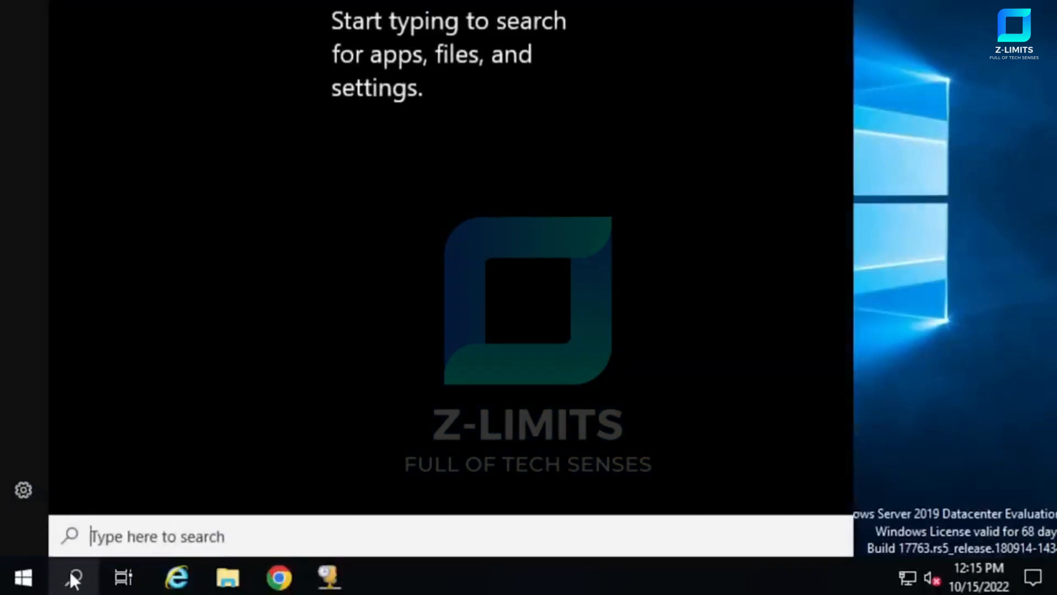
text(mc)
key(BackSpace)
key(BackSpace)
text(cm)
key(Return)
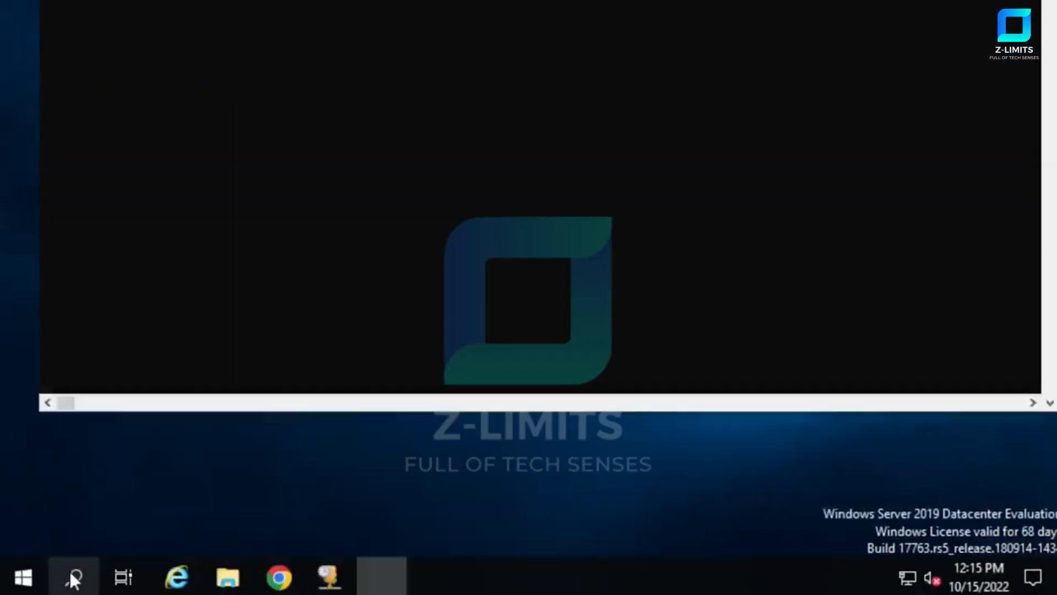
Run ipconfig /all in the Command Prompt to list the server's full network configuration.
drag(542, 14, 549, 25)
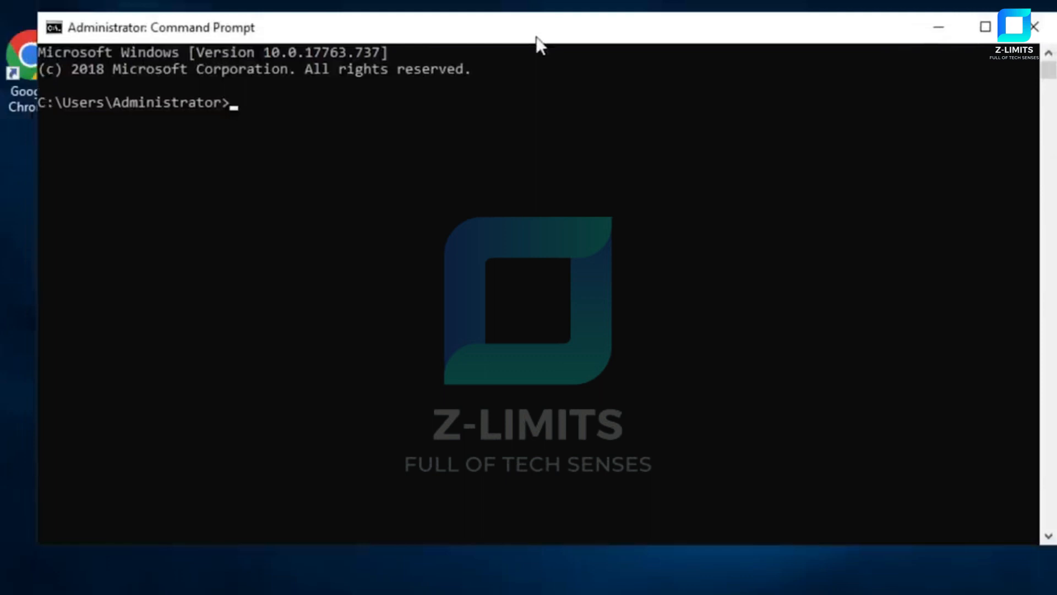
text(ipcon)
text(fig a/ll)
key(BackSpace)
key(BackSpace)
key(BackSpace)
key(BackSpace)
text(/all)
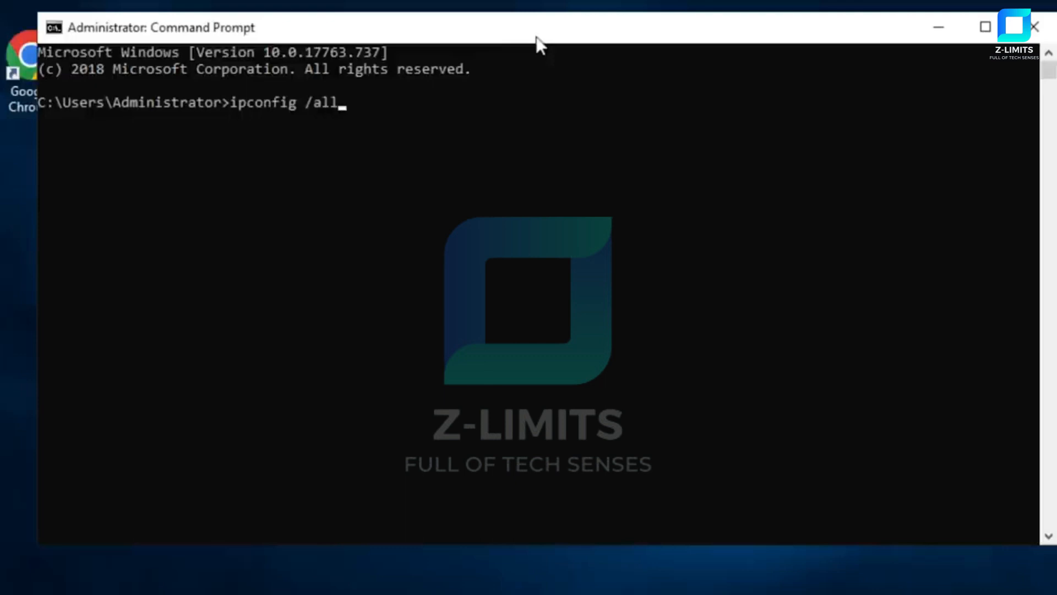
key(Return)
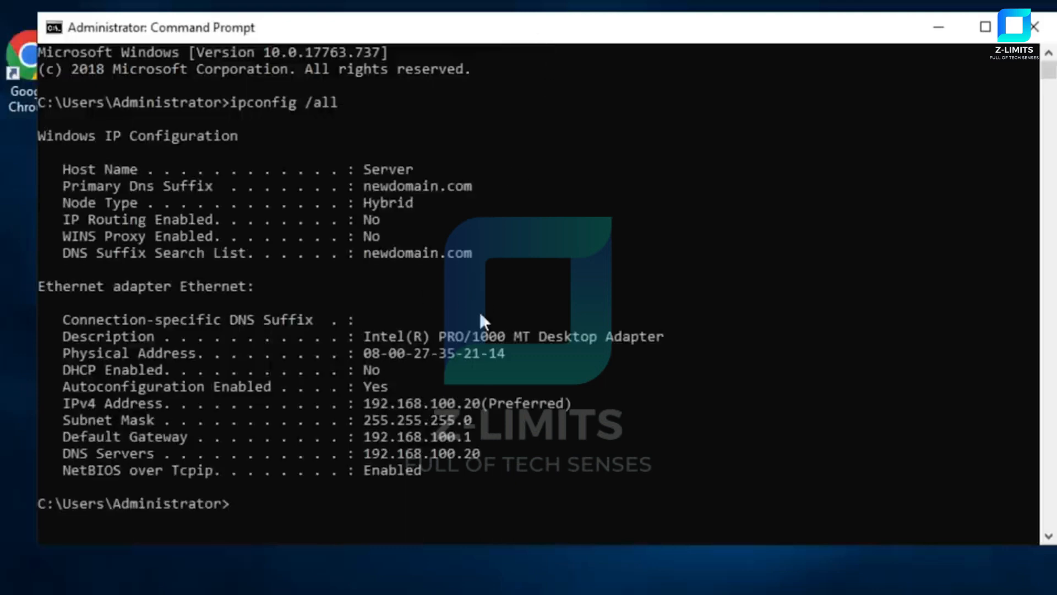
Highlight the Ethernet adapter's physical address and its description in the ipconfig output to examine them.
drag(364, 353, 405, 355)
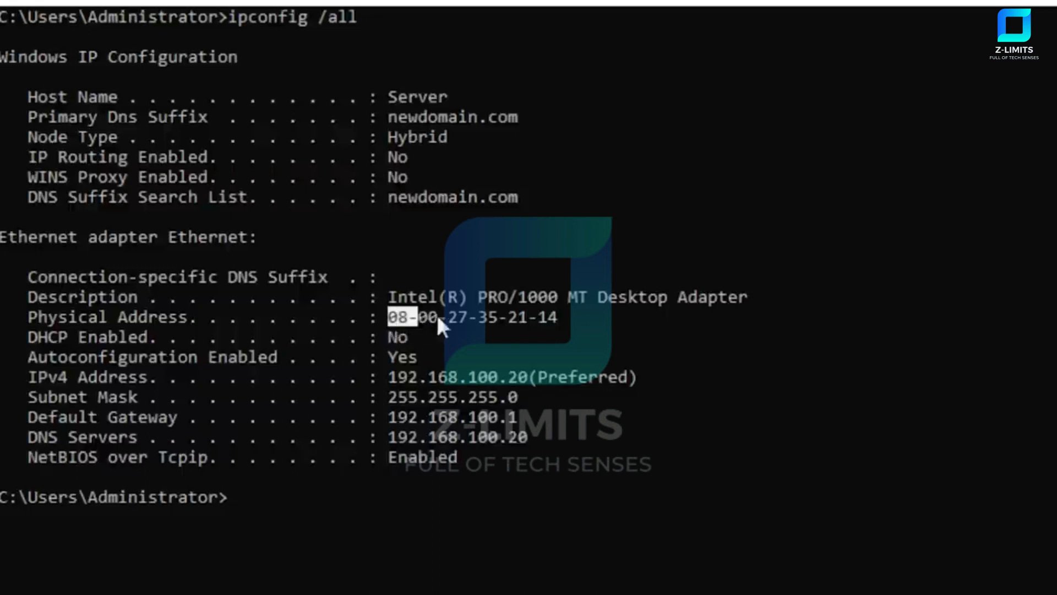
drag(441, 324, 541, 331)
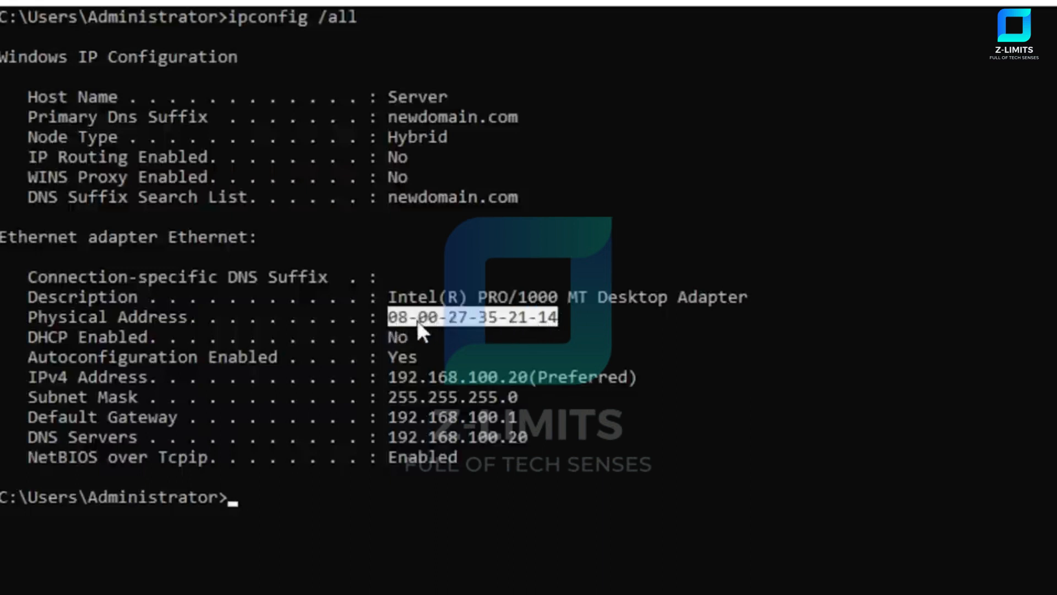
click(392, 296)
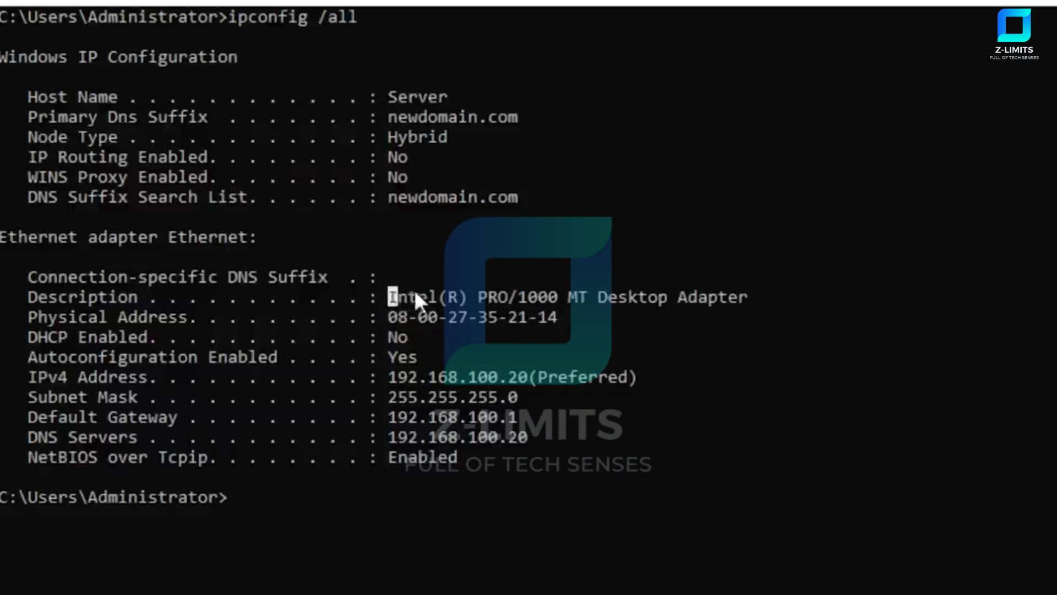
drag(416, 293, 538, 292)
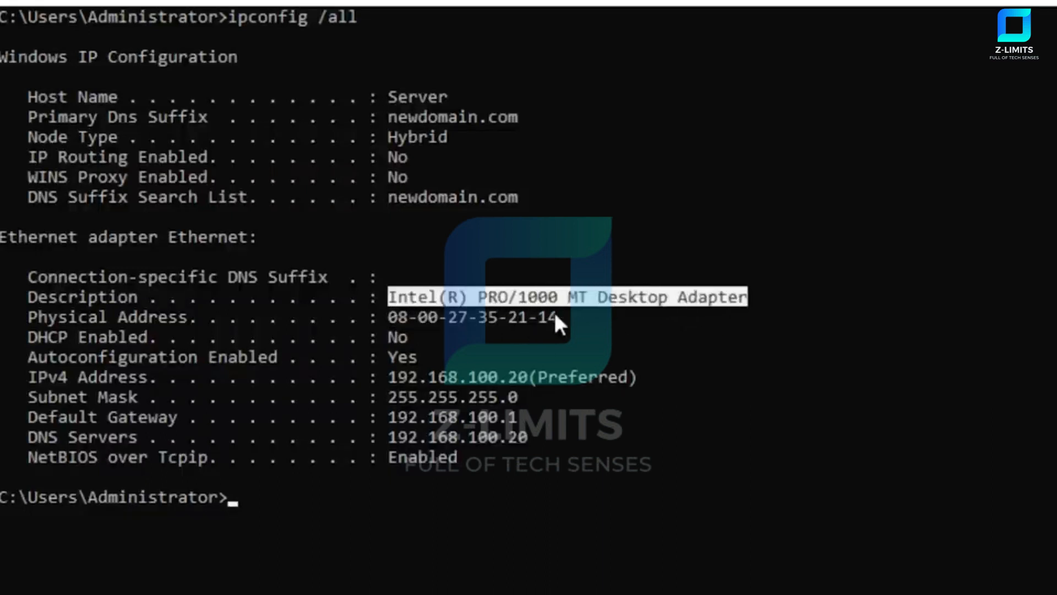
drag(557, 316, 414, 309)
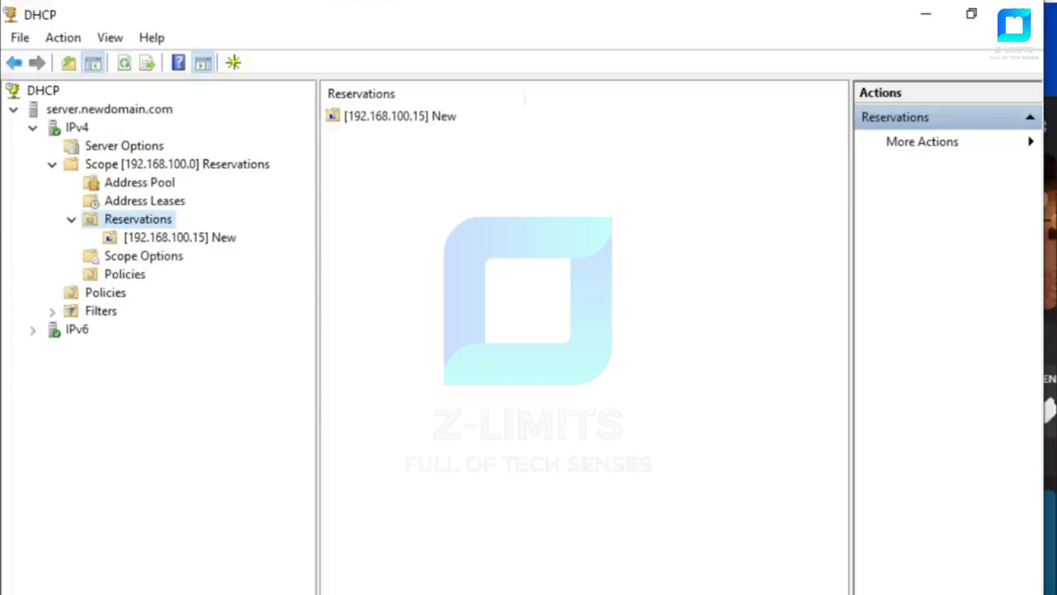
right_click(129, 225)
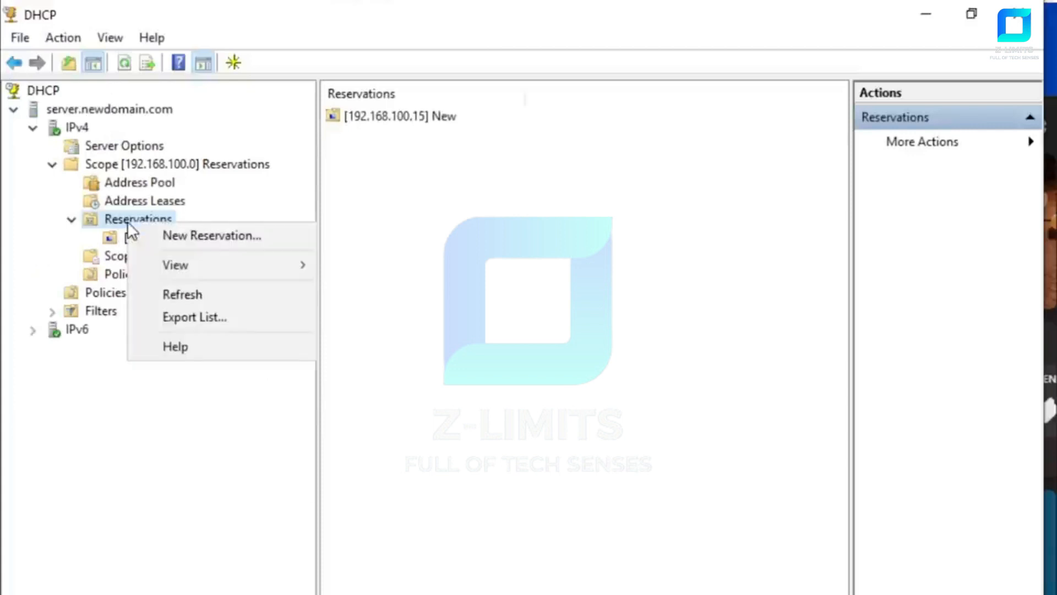
click(197, 235)
drag(226, 107, 499, 234)
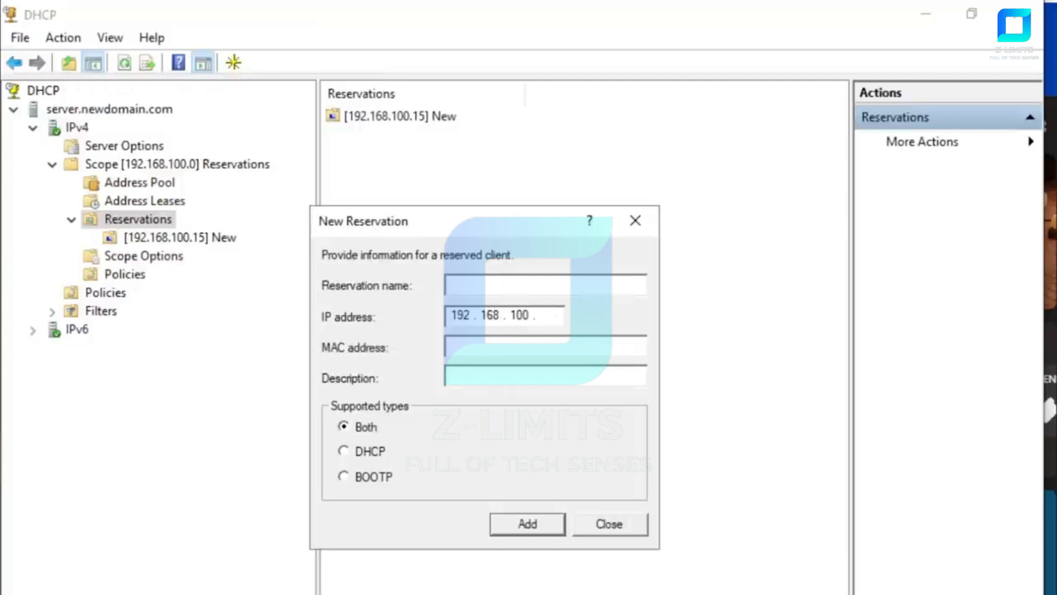
Switch to Chrome and search Google for "printer mac address".
click(275, 592)
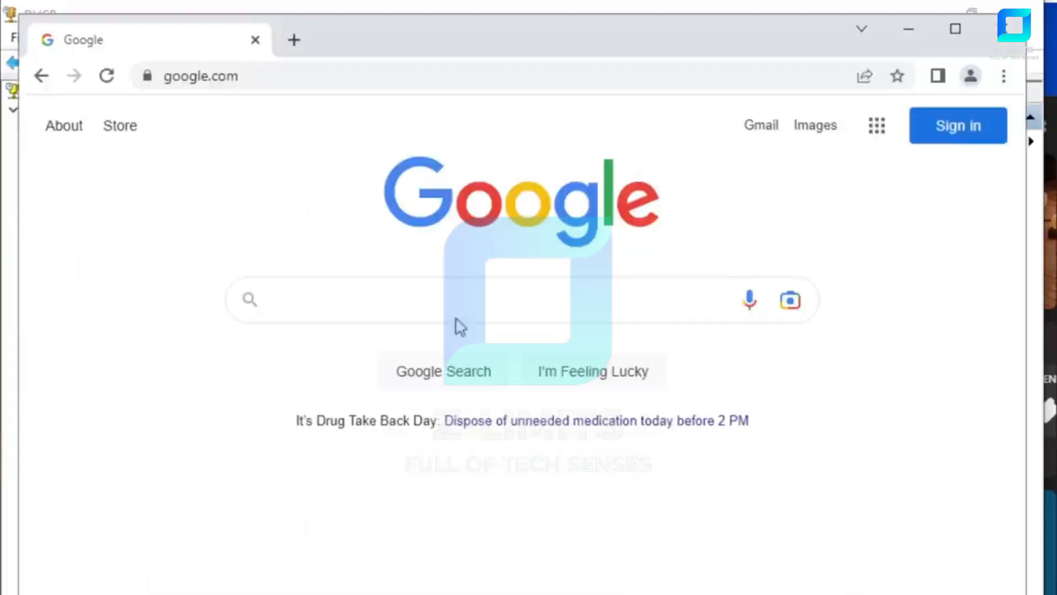
click(395, 301)
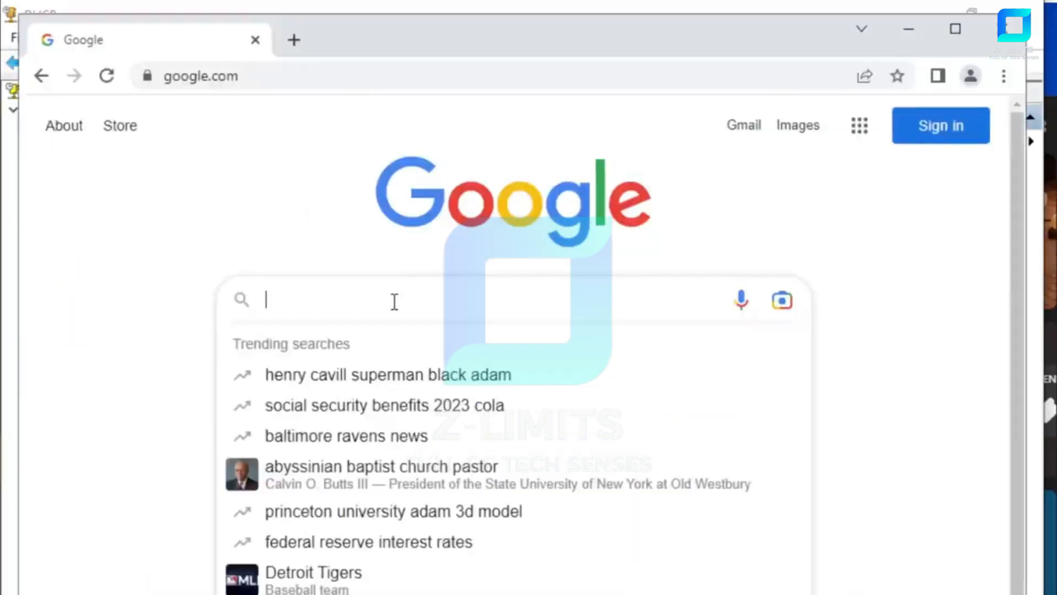
click(116, 359)
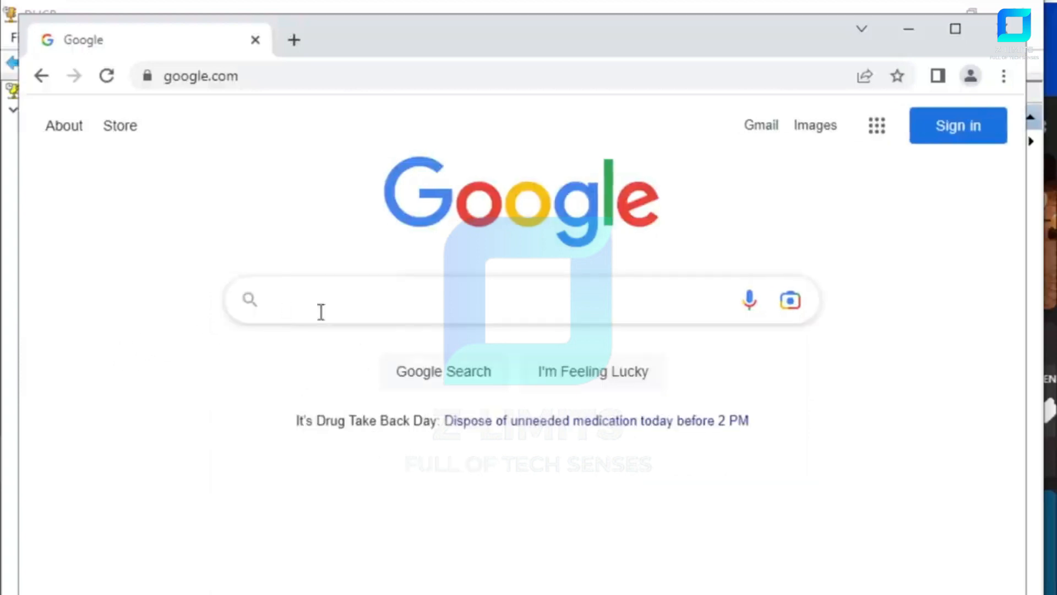
click(415, 300)
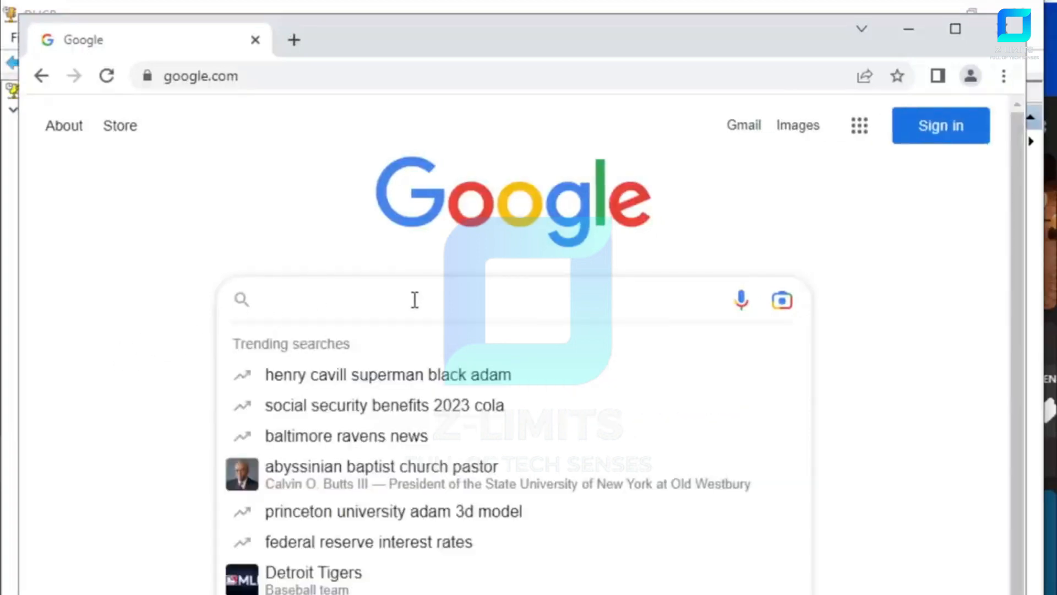
text(printer )
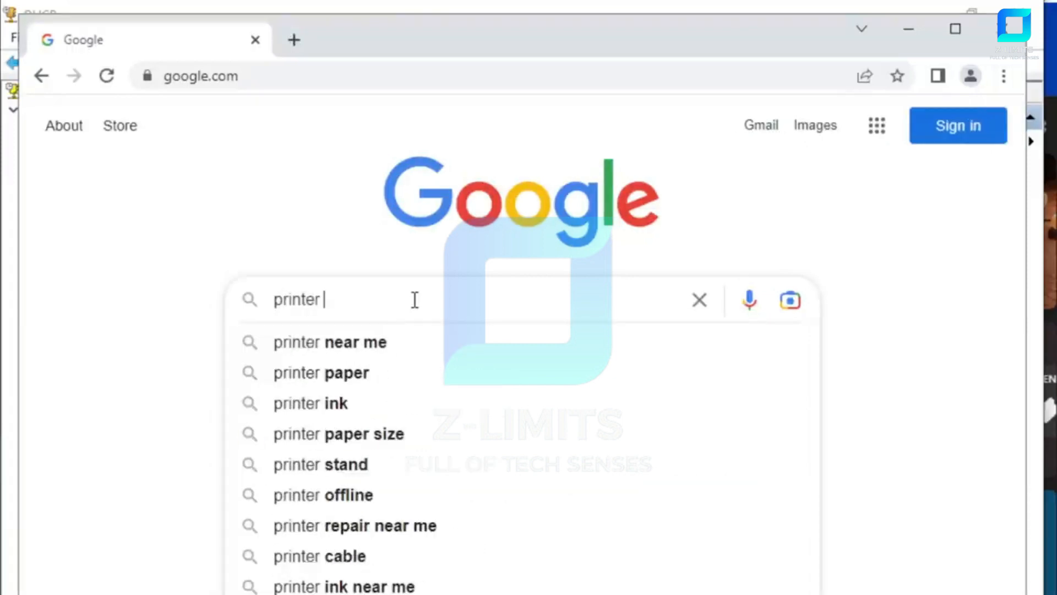
text(mac )
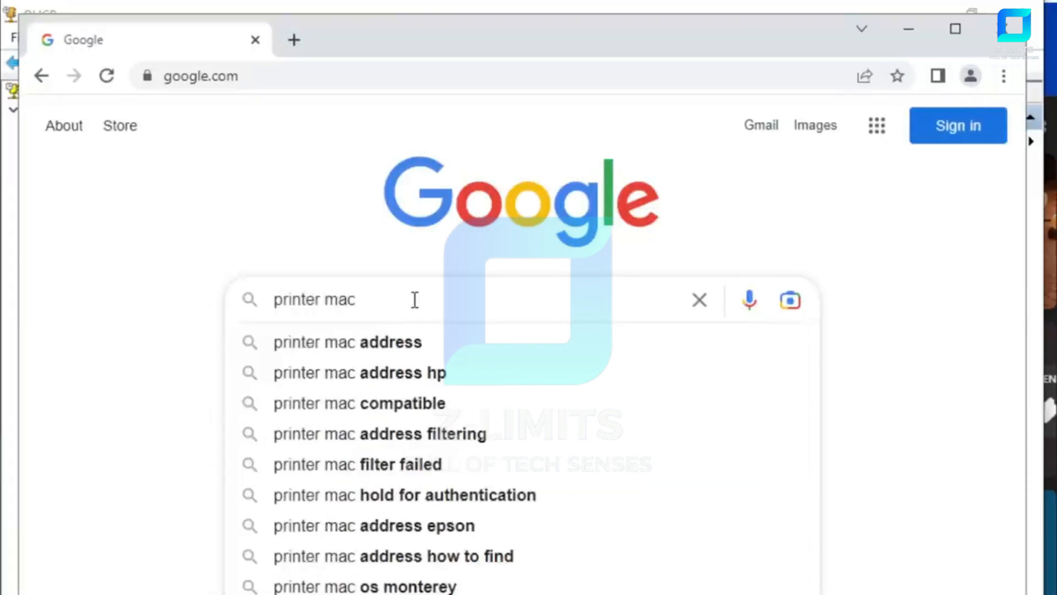
text(address)
key(Return)
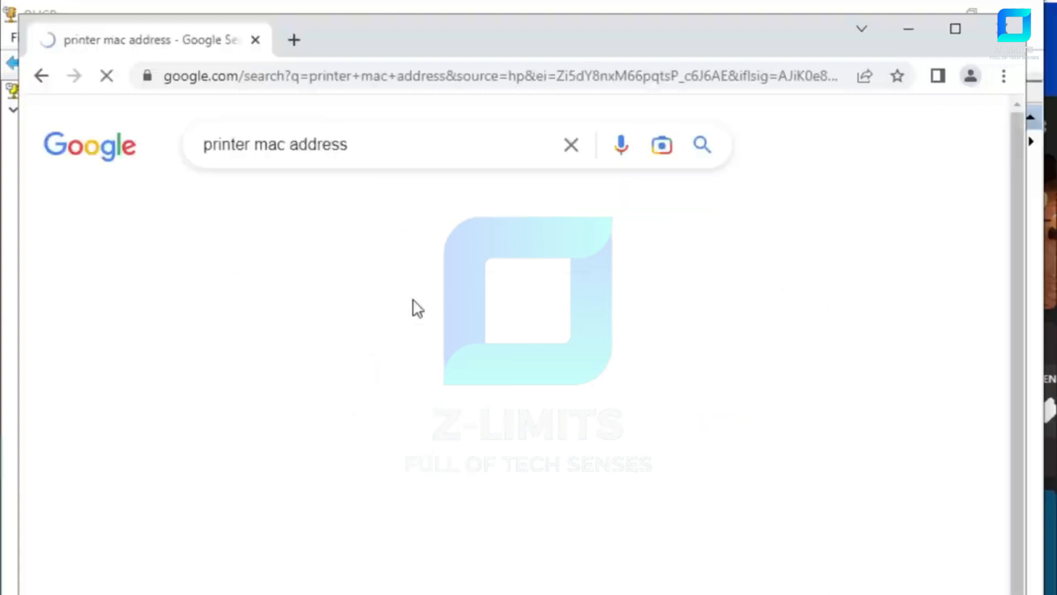
Show the image results and open the Canon manual page behind the first MAC address picture.
scroll(406, 311, down, 2)
scroll(406, 311, up, 2)
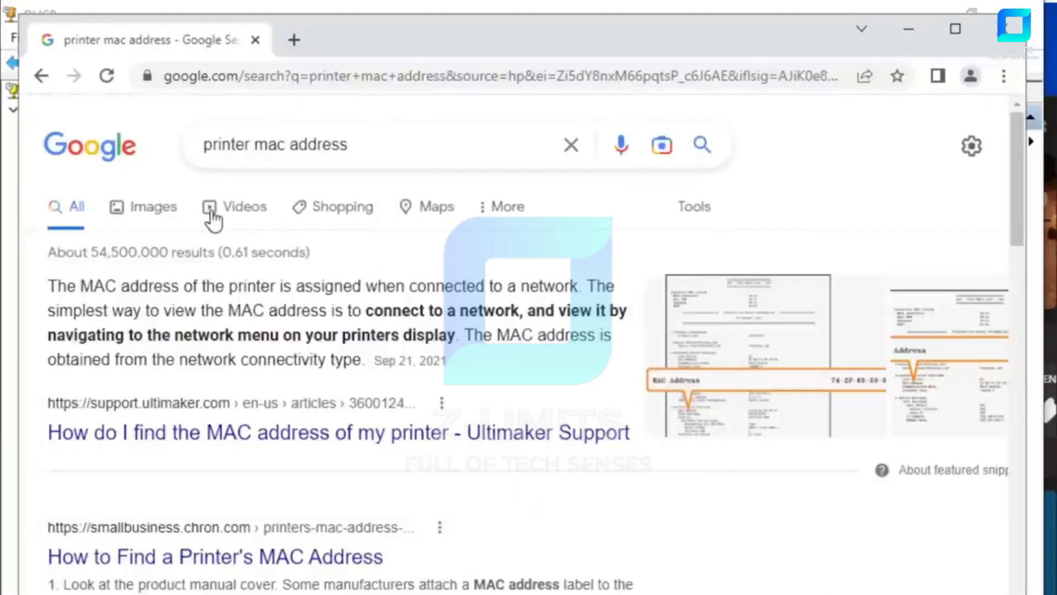
click(166, 209)
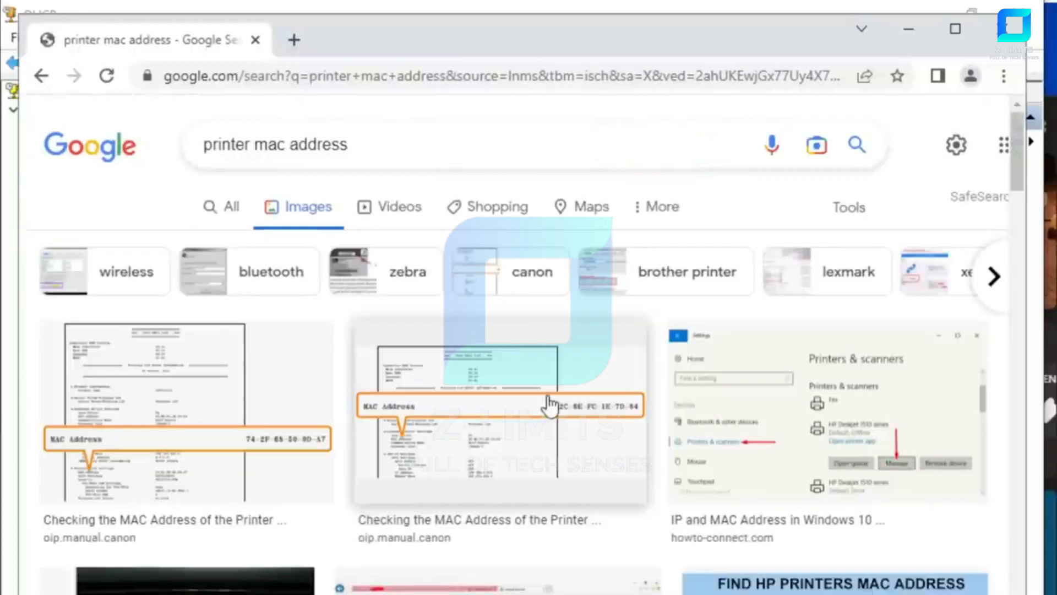
click(234, 457)
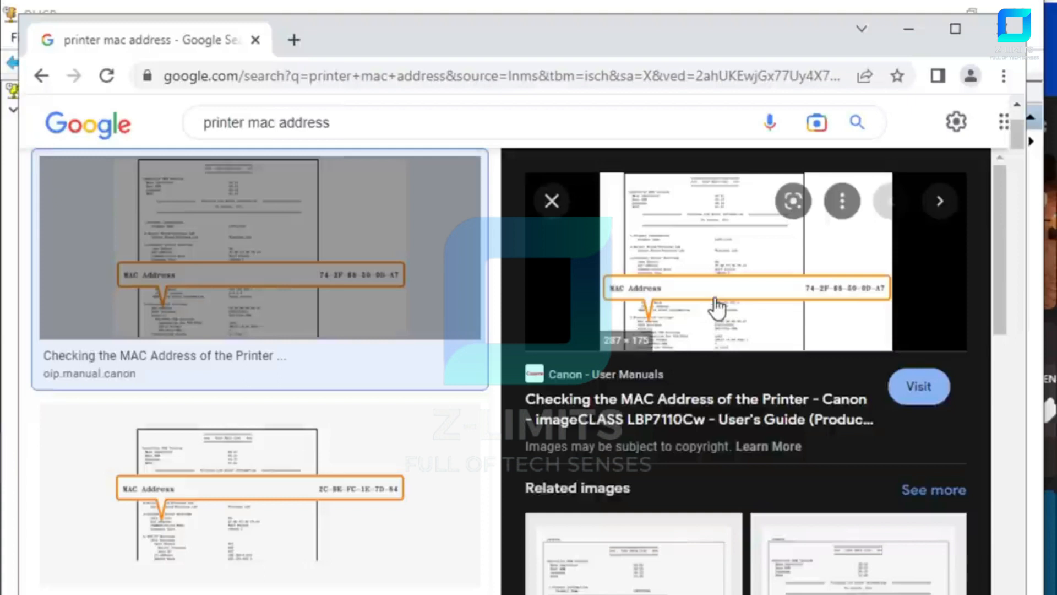
click(673, 292)
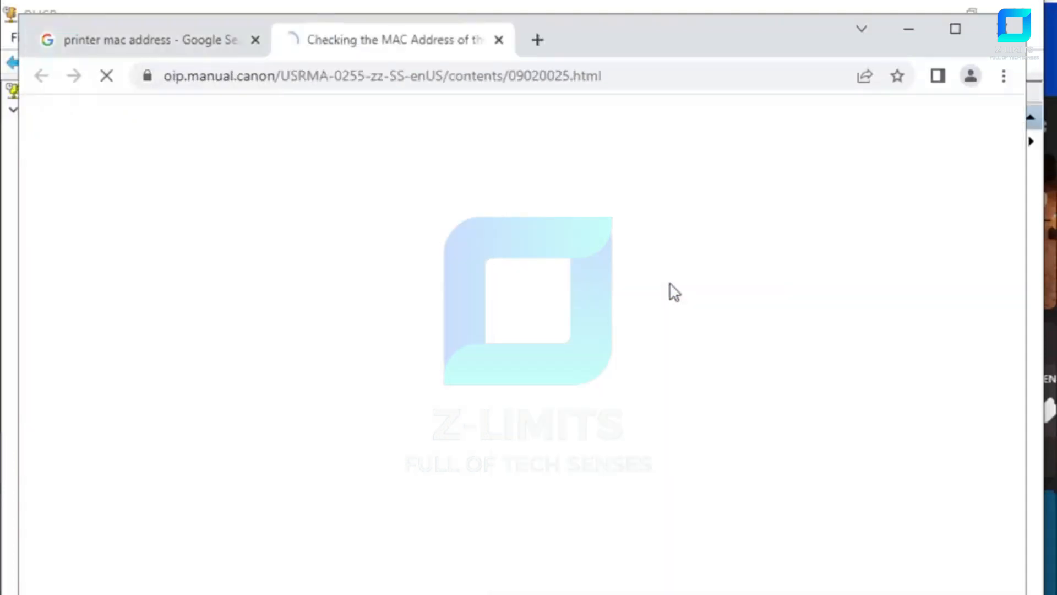
Examine the Canon manual's wired and wireless LAN MAC address examples, enlarging the page to 150%.
scroll(558, 414, down, 2)
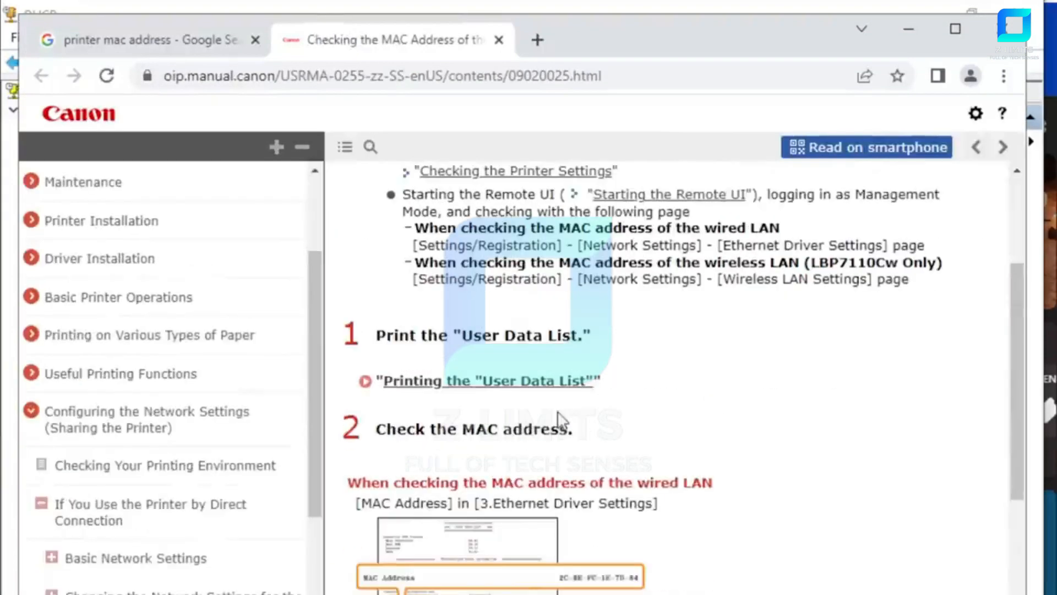
scroll(559, 414, down, 5)
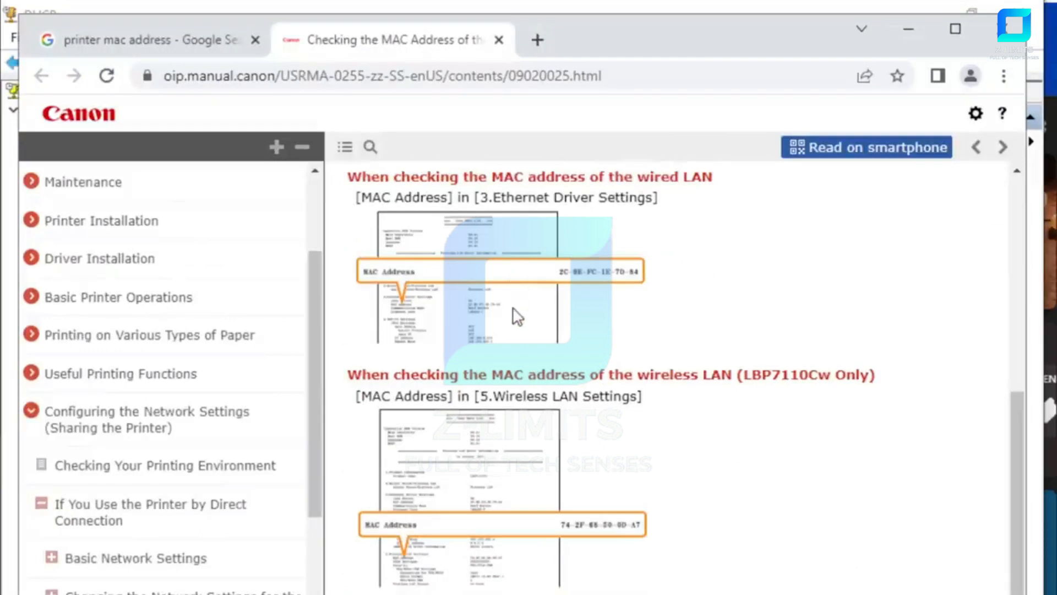
scroll(517, 317, up, 2)
key(ctrl+plus)
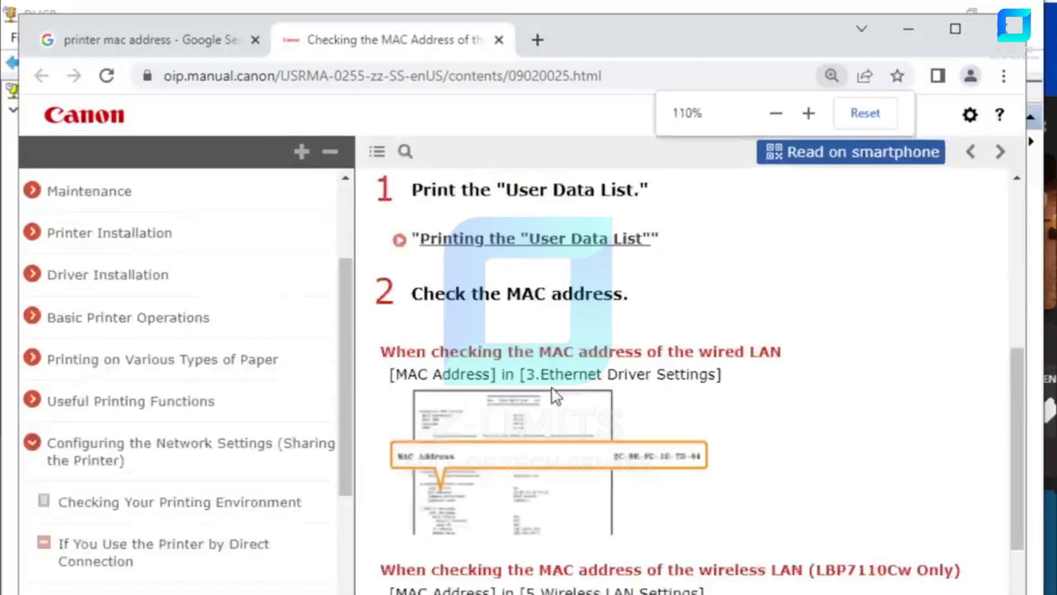
key(ctrl+plus)
scroll(712, 508, down, 5)
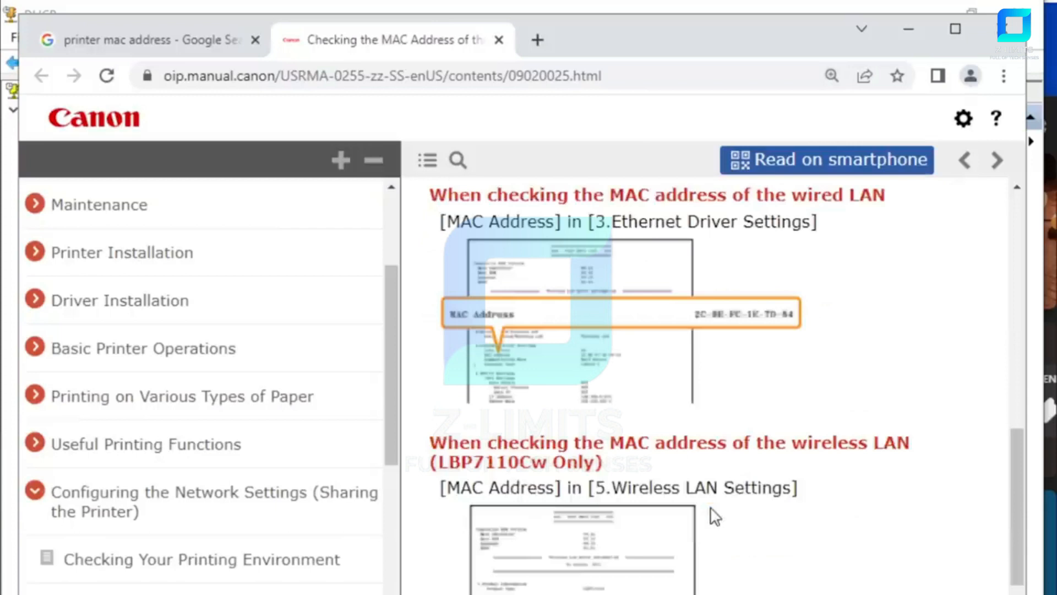
key(ctrl+plus)
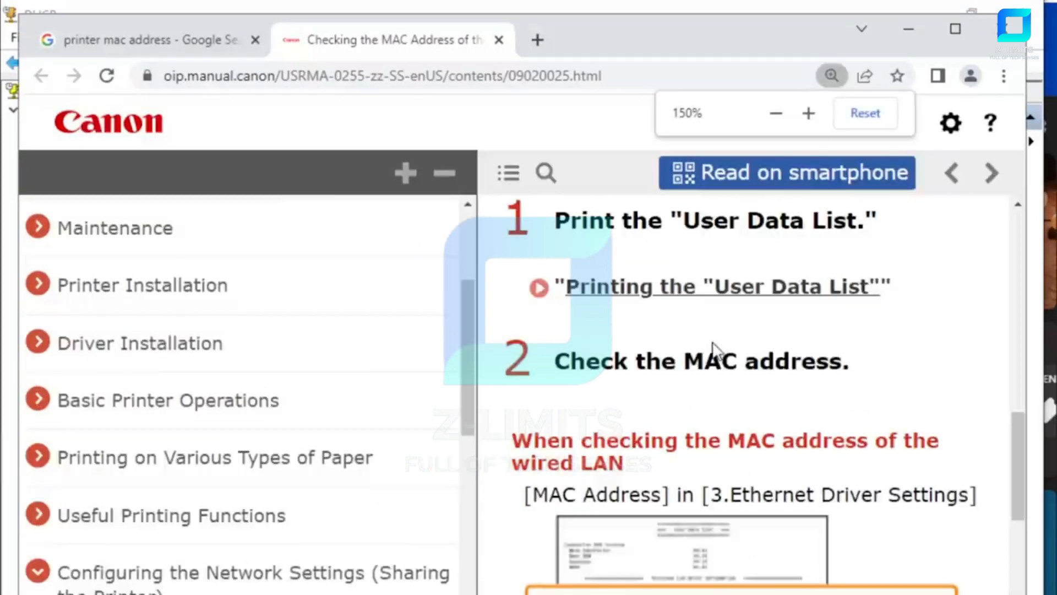
scroll(700, 366, down, 2)
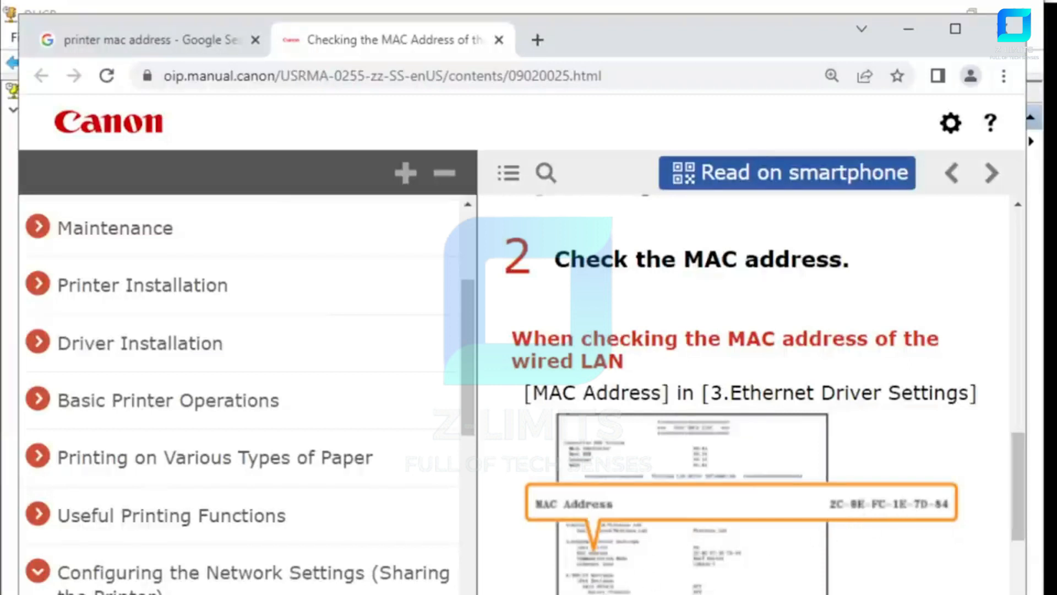
Return to the DHCP console, close the blank reservation form, and arrange the restored, enlarged window beside the printer's MAC address.
click(308, 578)
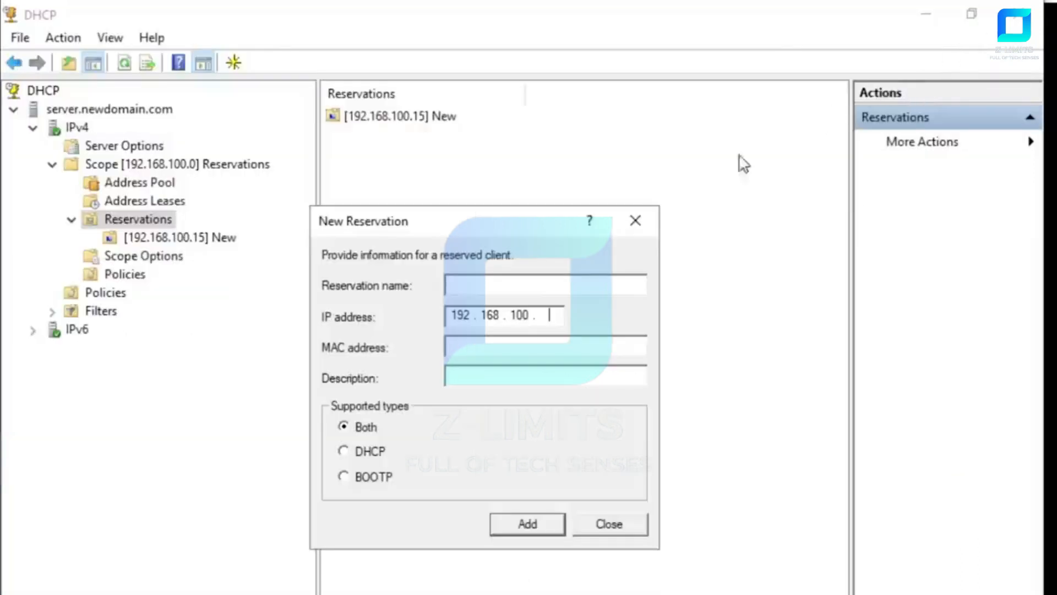
click(635, 221)
click(970, 19)
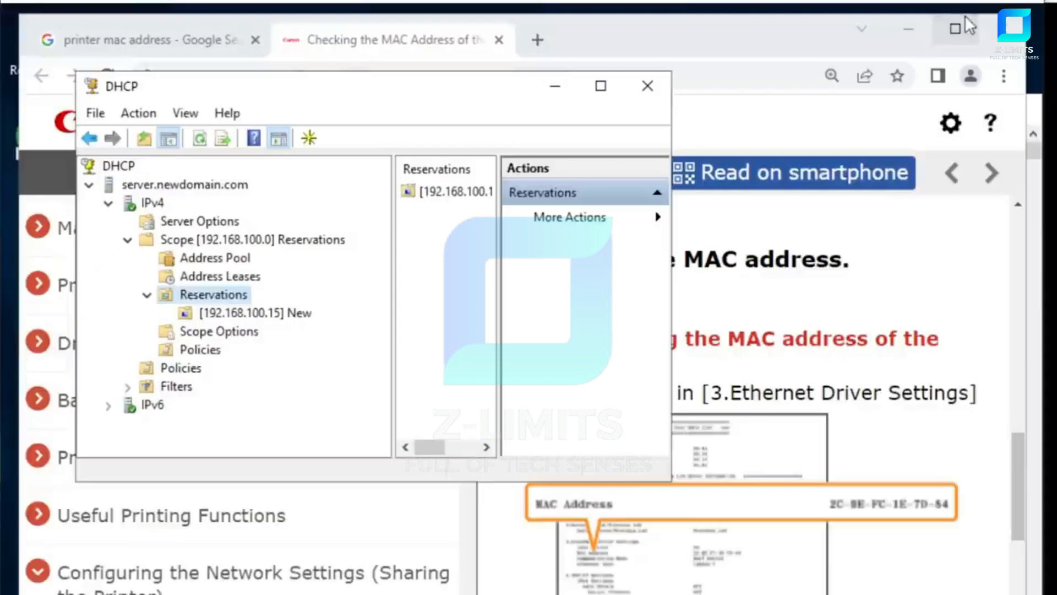
drag(485, 91, 489, 147)
drag(668, 541, 716, 587)
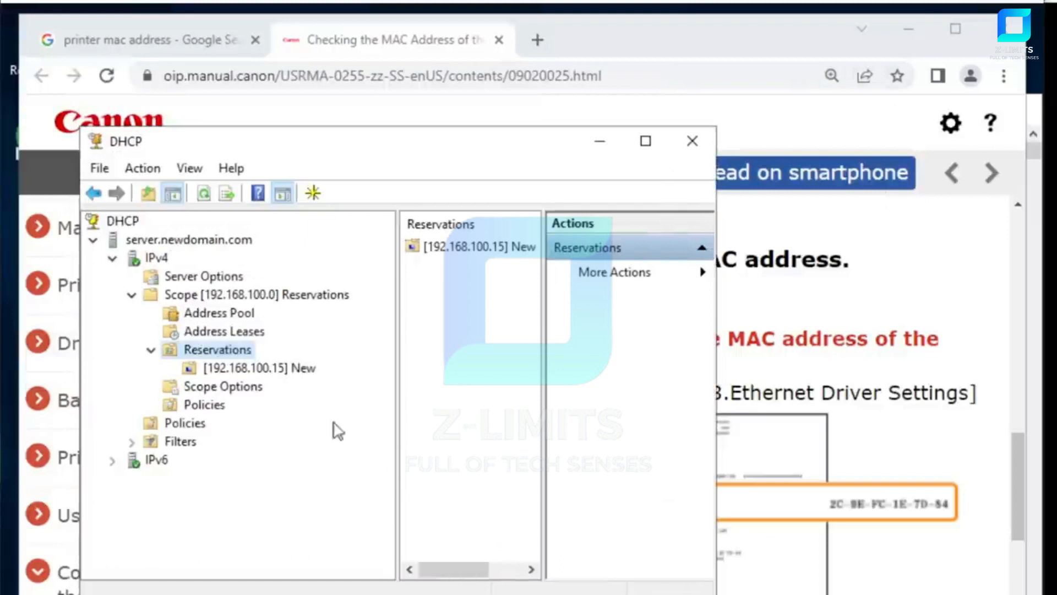
Start a new reservation named "Printer" with the IP address 192.168.100.20.
right_click(219, 349)
click(309, 369)
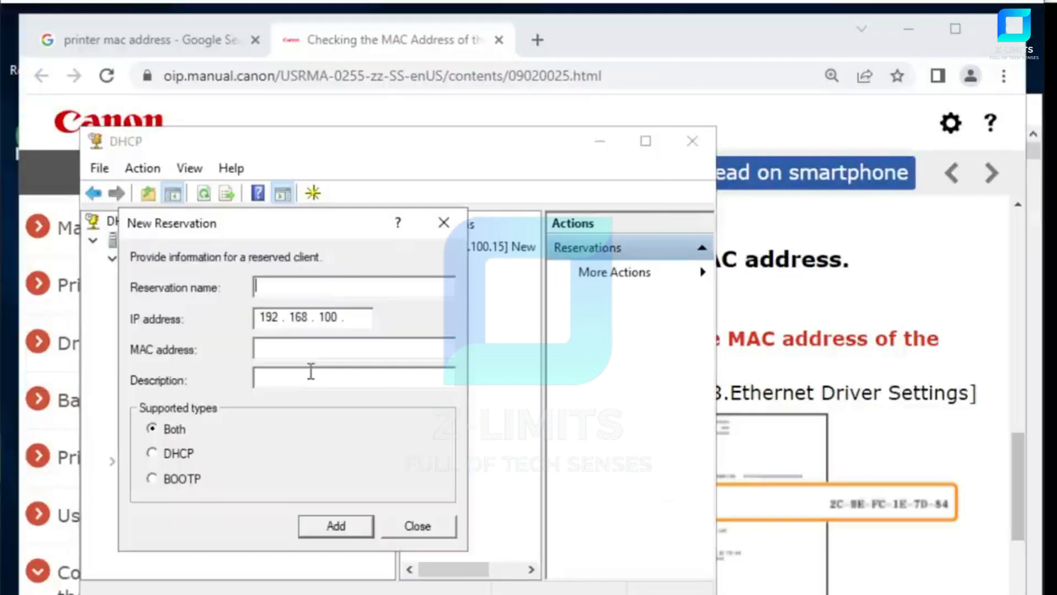
drag(307, 229, 341, 266)
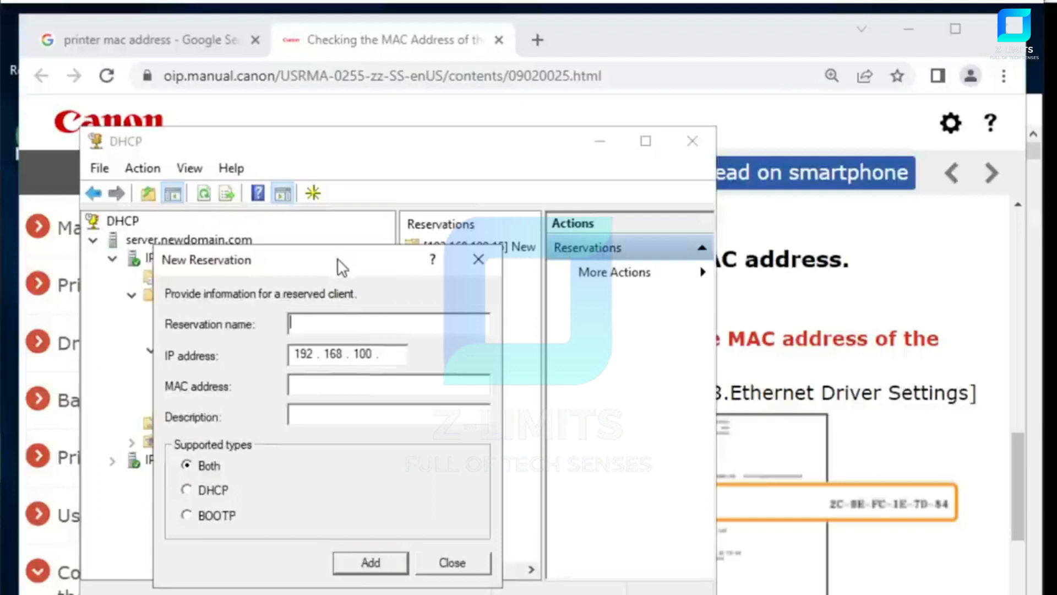
text(Printer)
drag(362, 267, 349, 357)
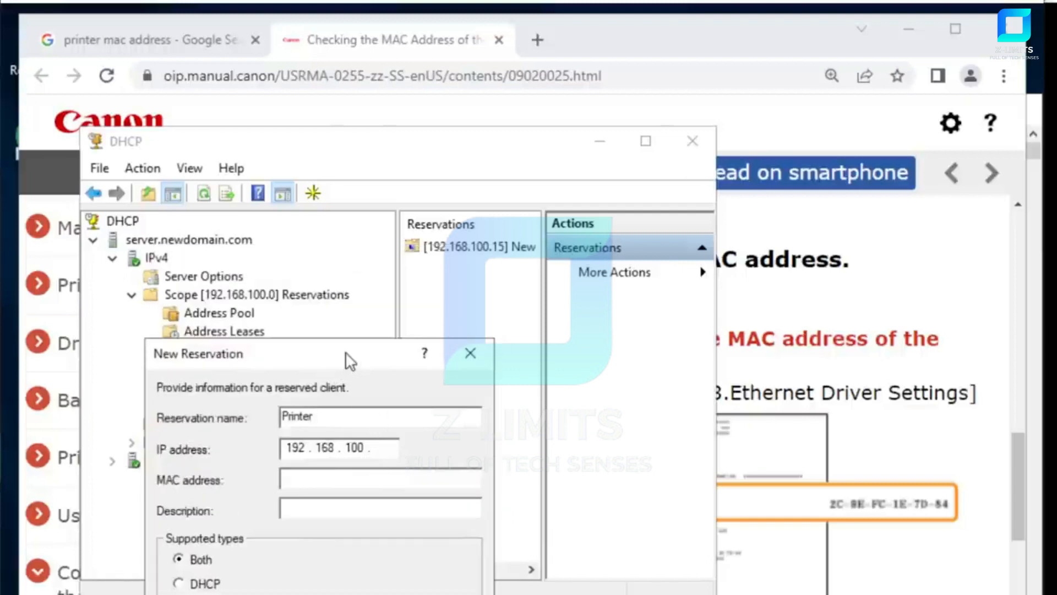
drag(346, 353, 392, 335)
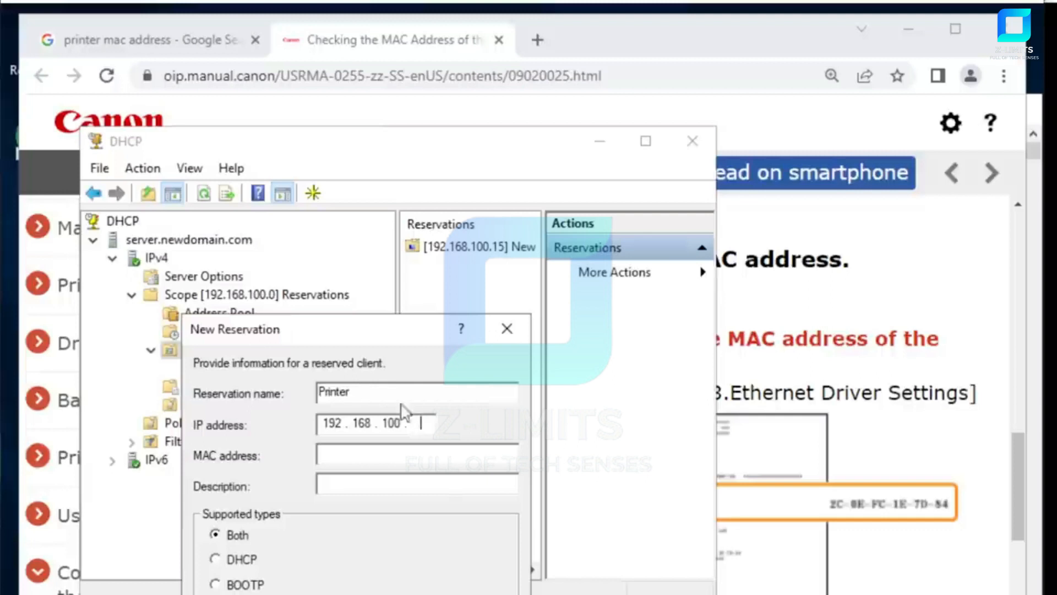
drag(394, 330, 396, 283)
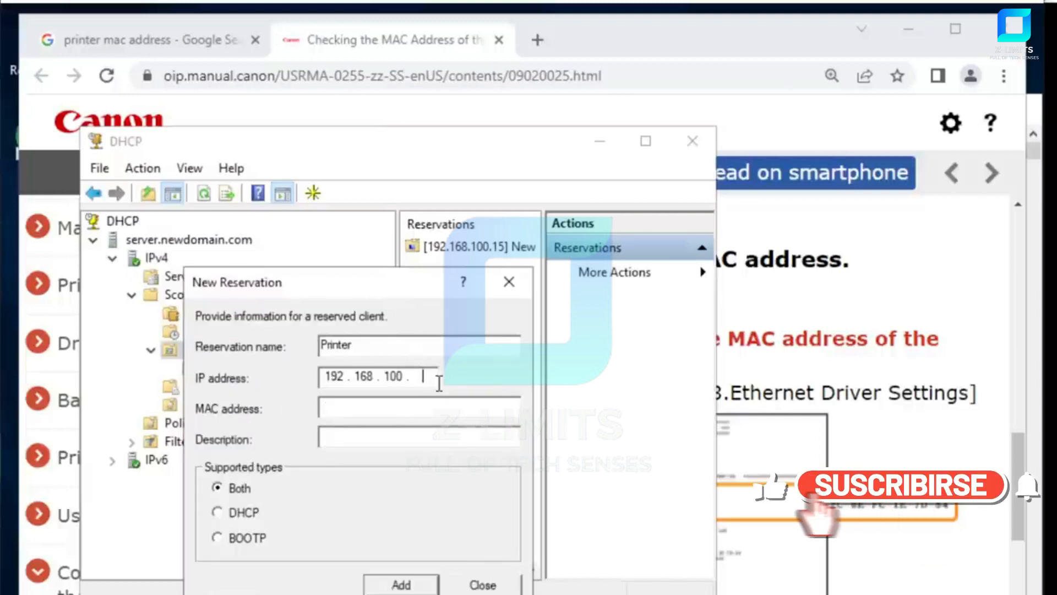
text(20)
drag(402, 286, 396, 294)
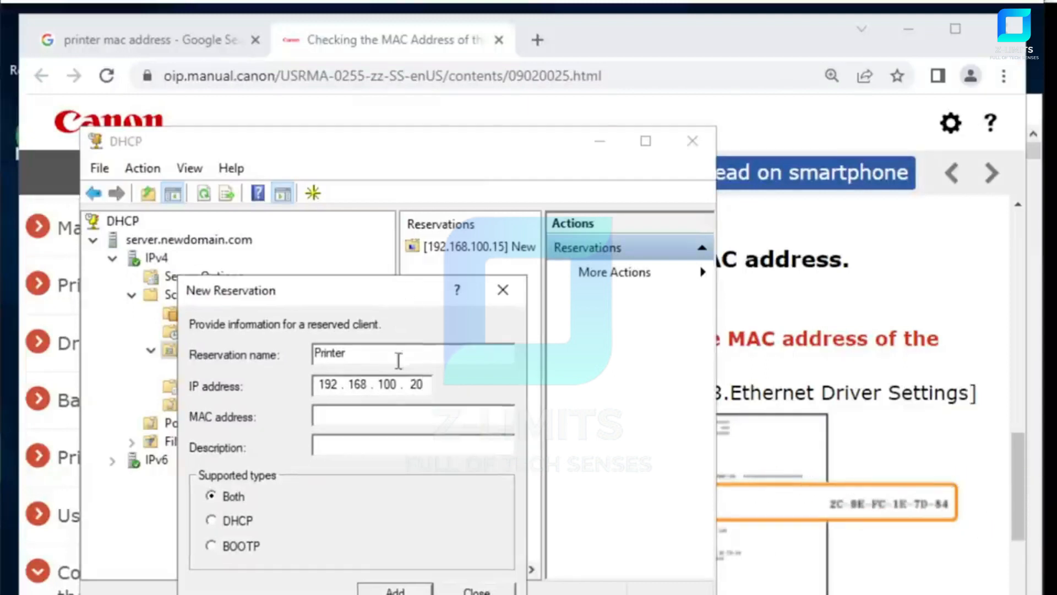
Set the Printer reservation's MAC address to 2c9efc1e7d84, keeping the Canon manual's example address in view.
click(379, 414)
drag(413, 294, 681, 374)
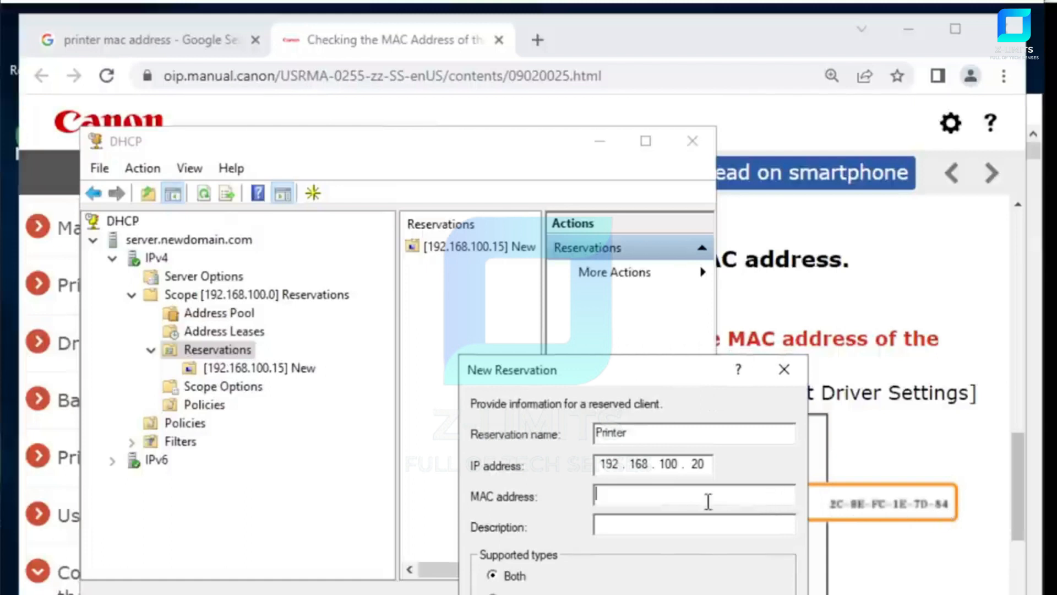
text(2c9efc1e)
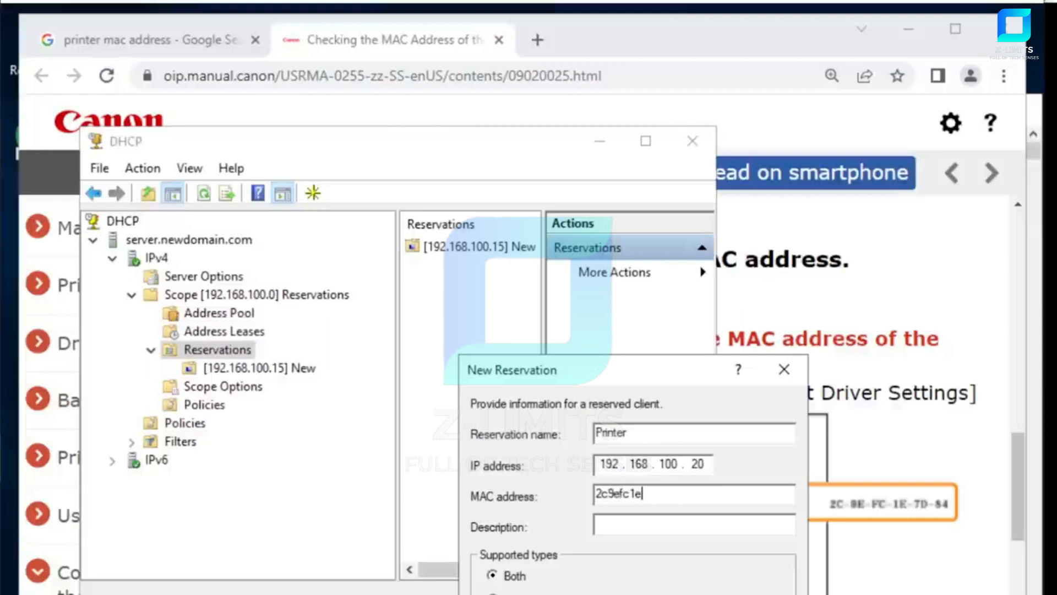
text(7d84)
Describe the reservation as "Printer IP address", add it with both supported types, and close the blank form.
drag(652, 370, 424, 217)
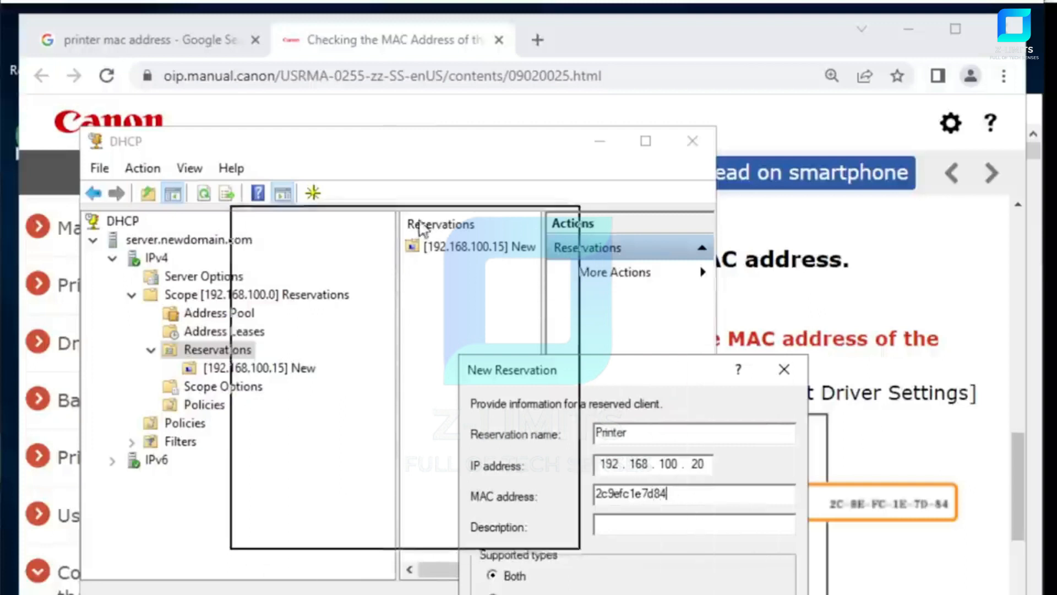
click(453, 378)
text(Printer )
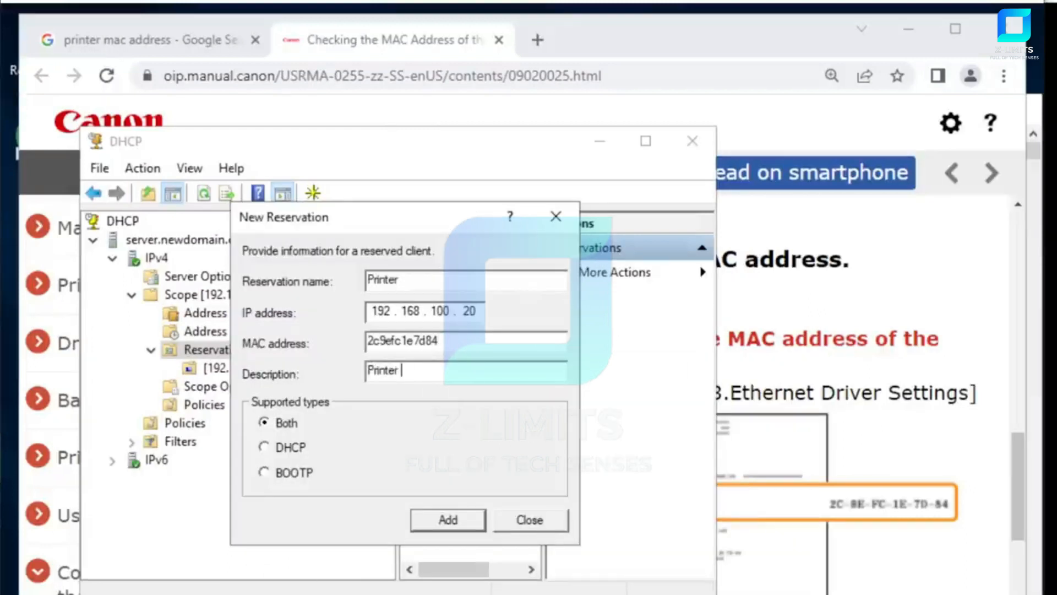
text(IP address)
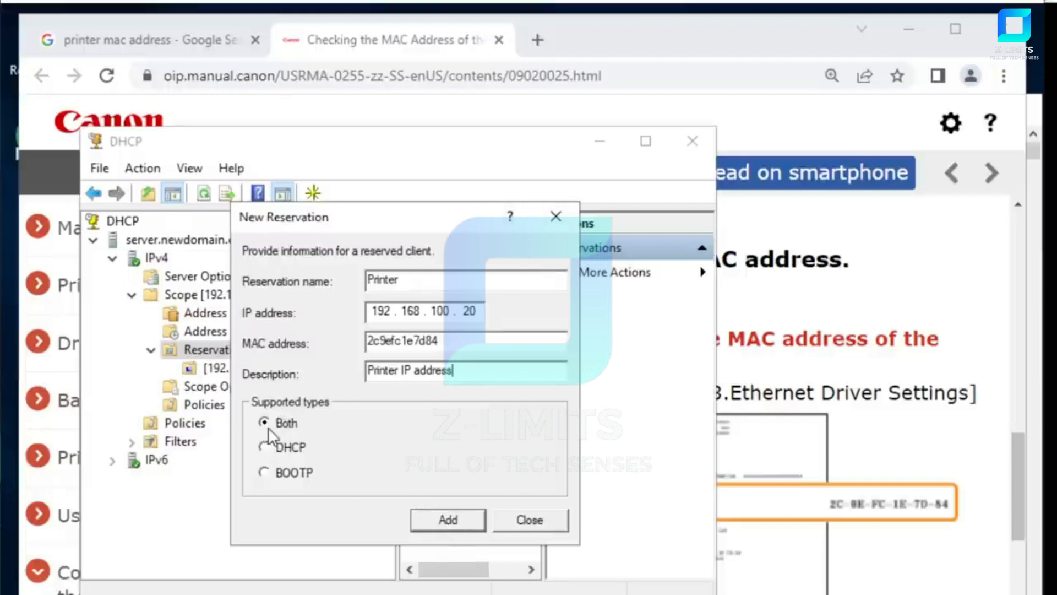
click(453, 520)
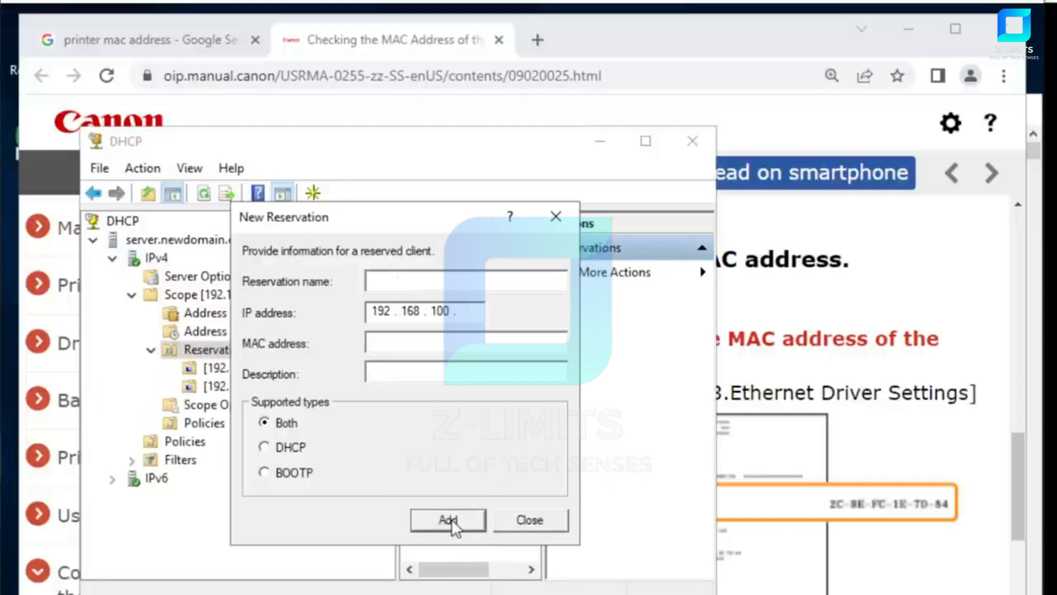
click(530, 522)
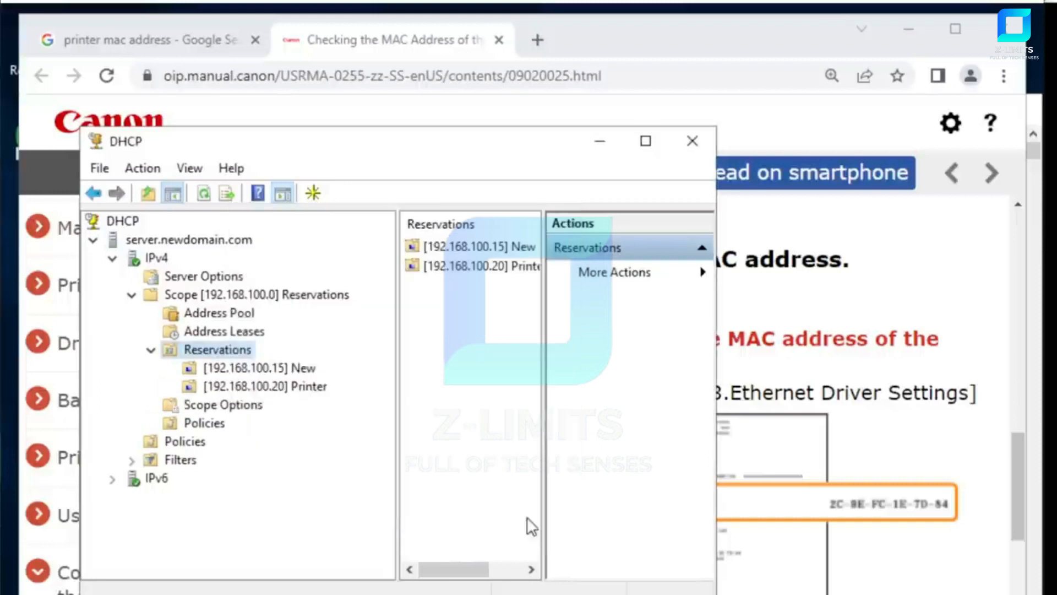
Maximize the DHCP console and review the Printer reservation's options and its entry in the reservations list.
click(650, 144)
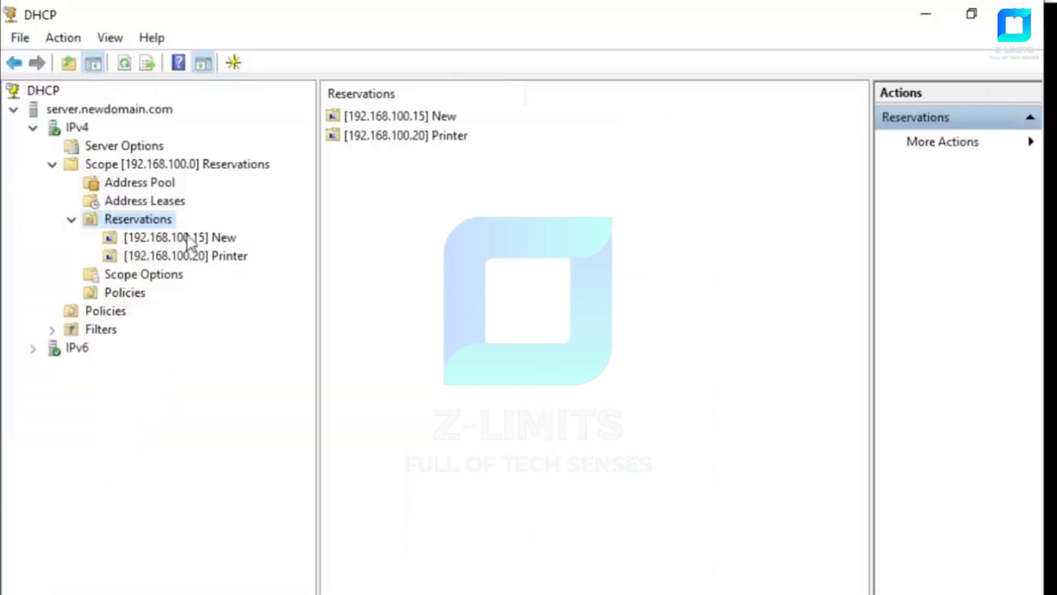
click(182, 256)
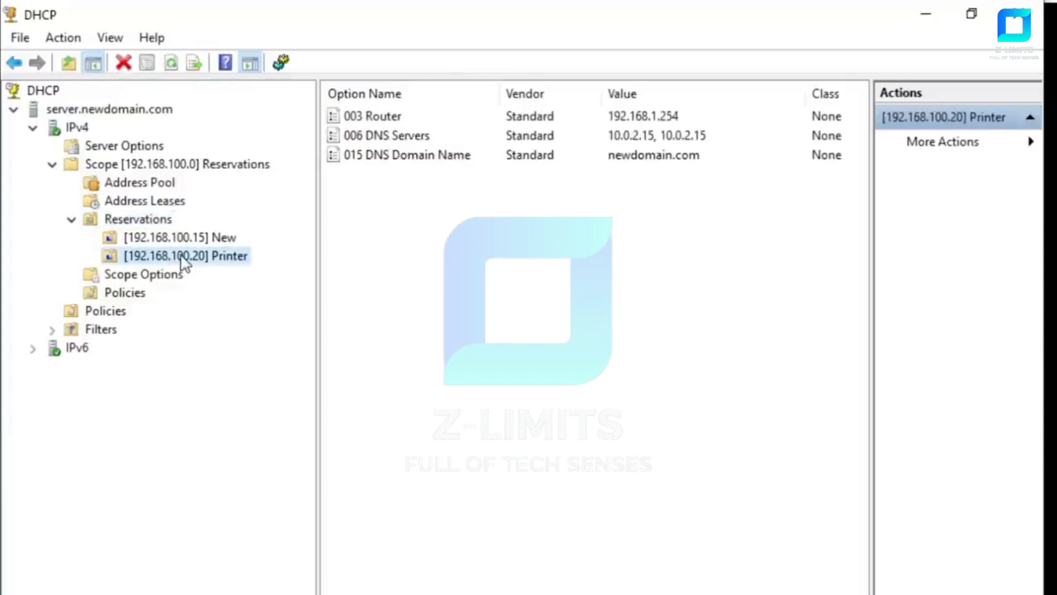
click(157, 220)
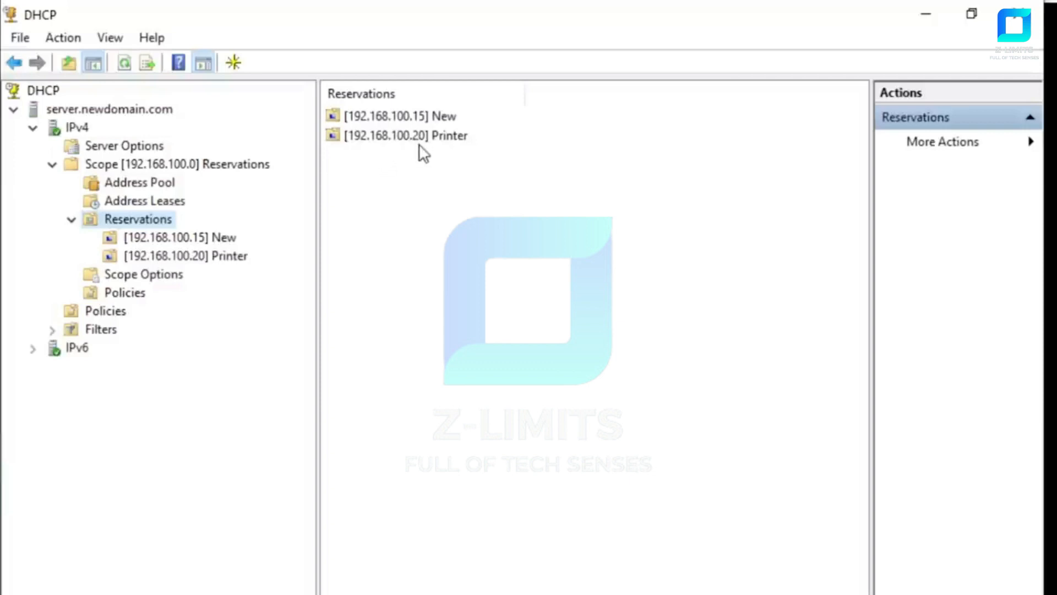
click(442, 140)
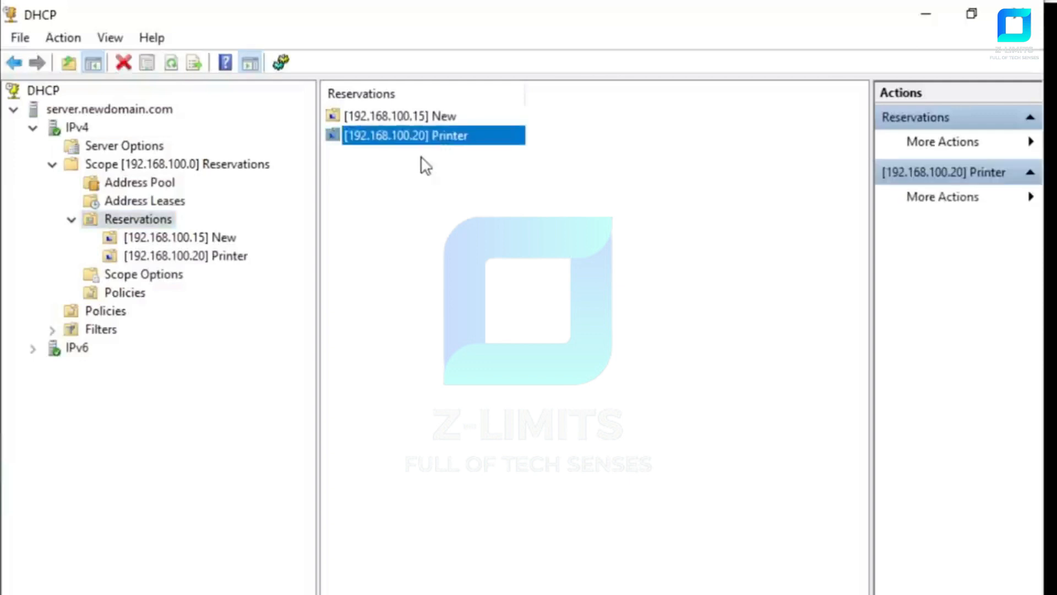
click(431, 160)
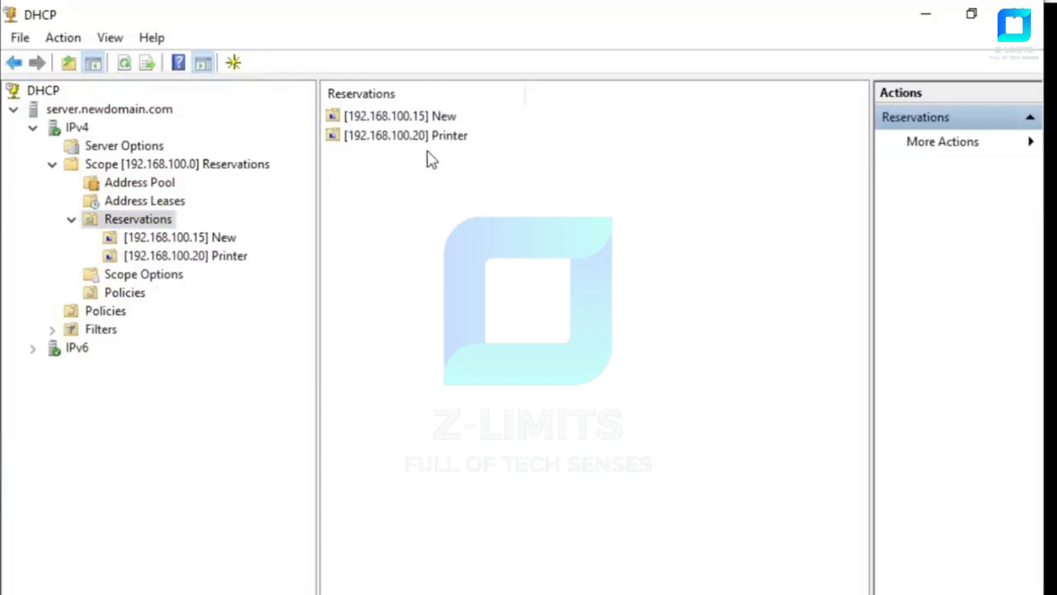
click(458, 145)
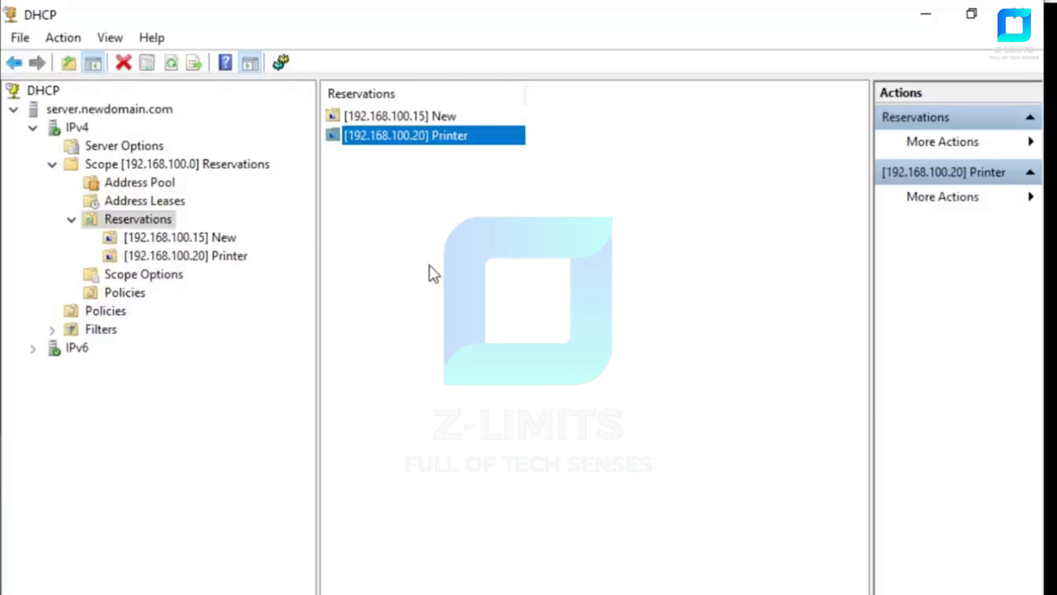
click(380, 201)
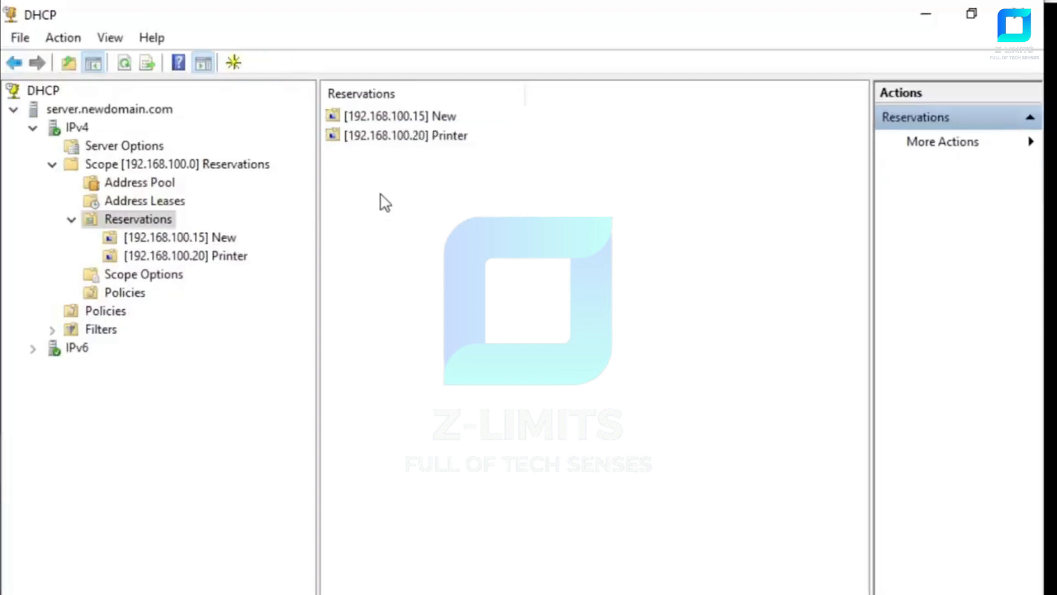
Check the MAC address in the Printer reservation's properties and close them without changes.
click(395, 145)
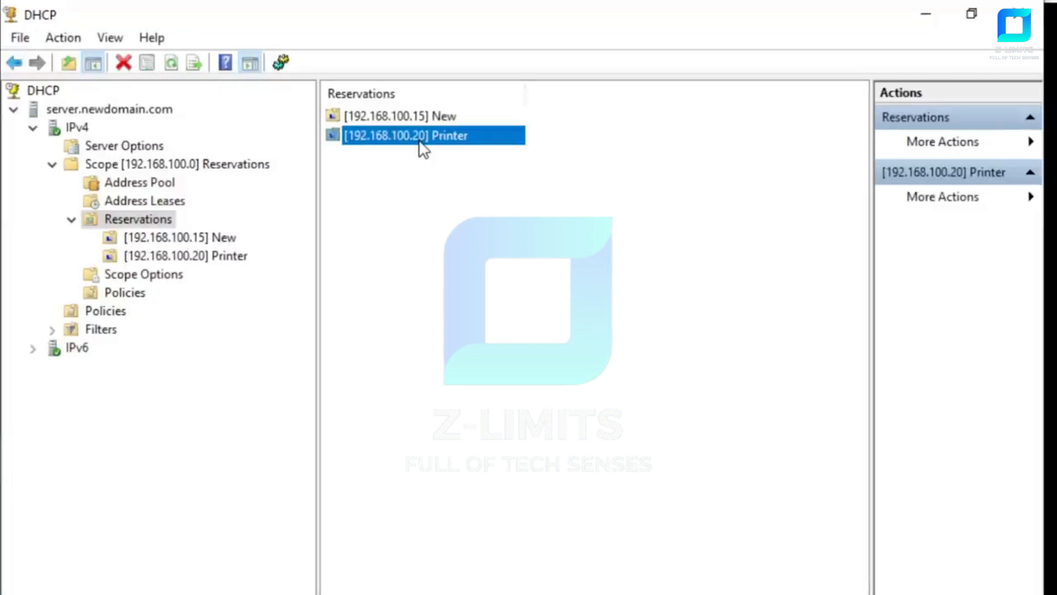
right_click(391, 138)
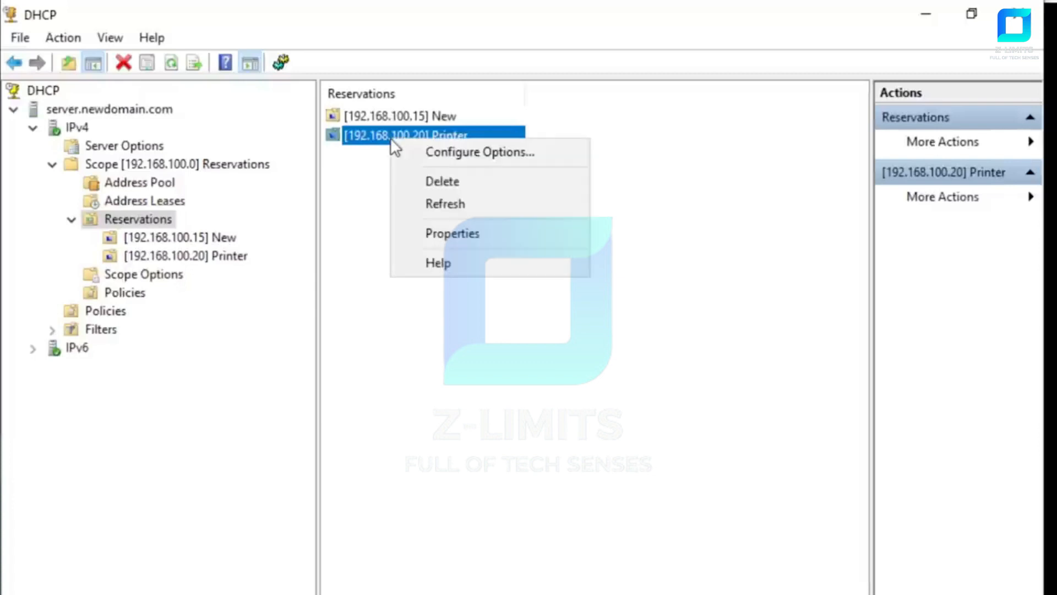
click(471, 236)
click(543, 341)
drag(543, 342, 433, 342)
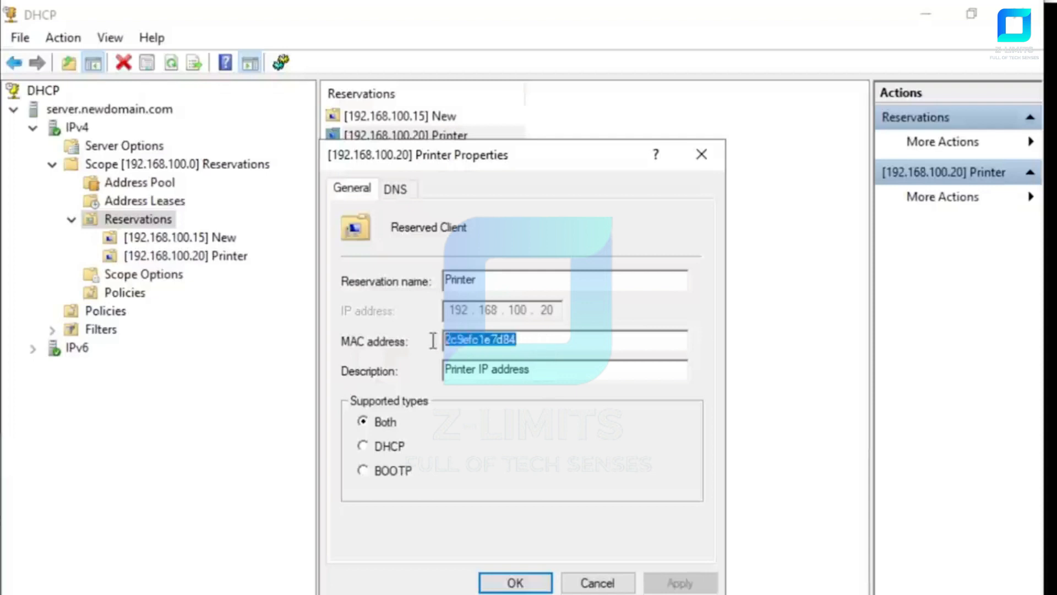
click(595, 339)
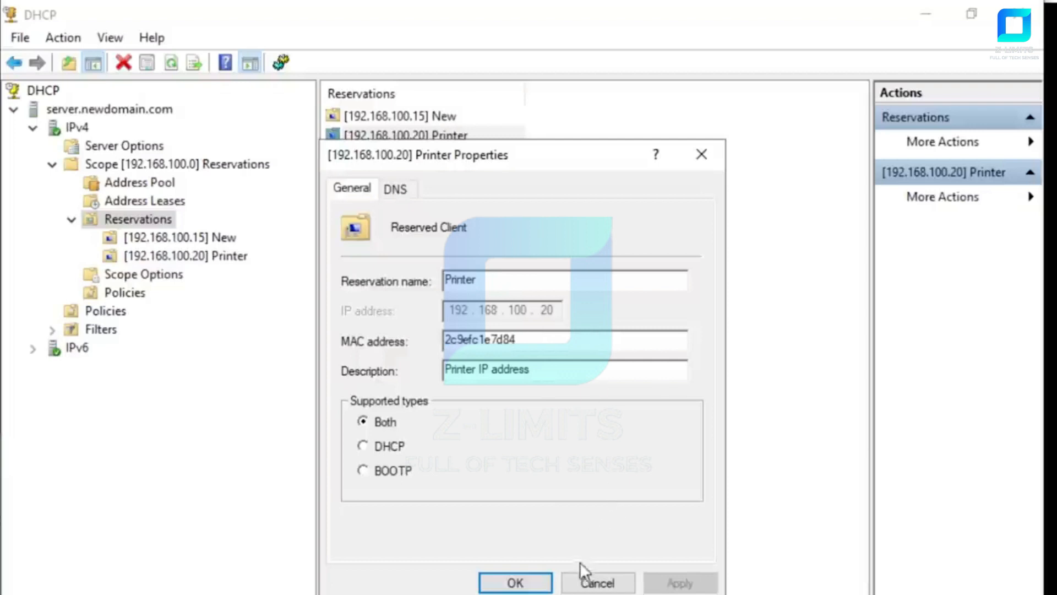
click(600, 582)
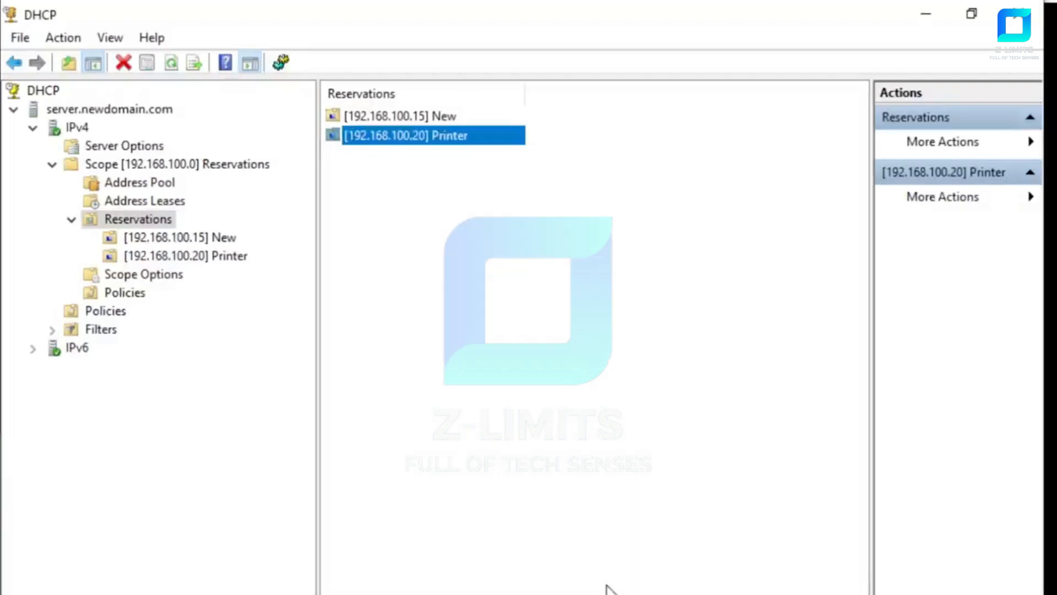
click(409, 348)
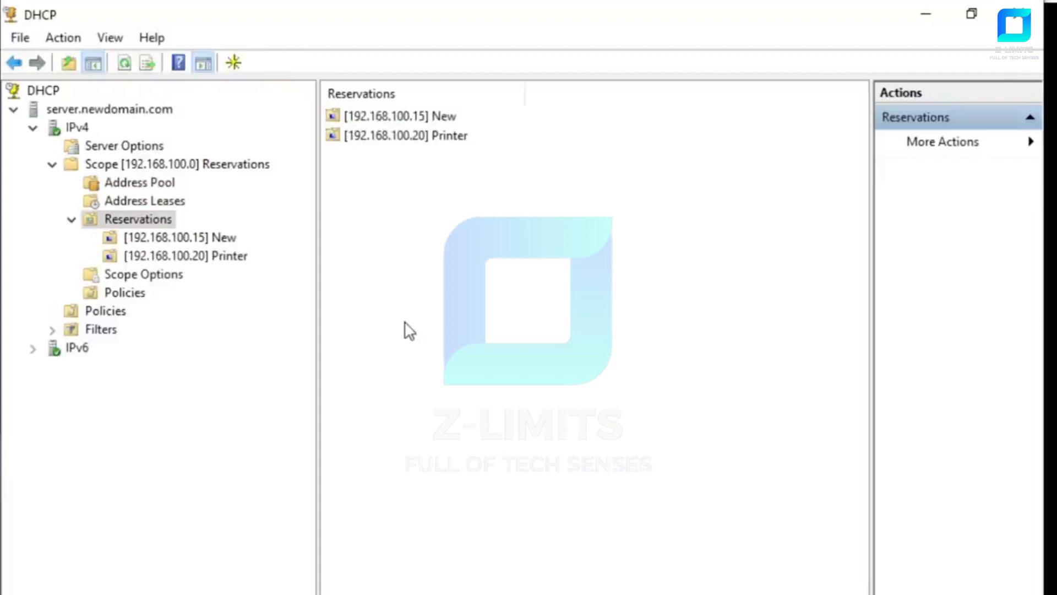
View the Printer entry among the scope's address leases and the options of its reservation.
click(127, 200)
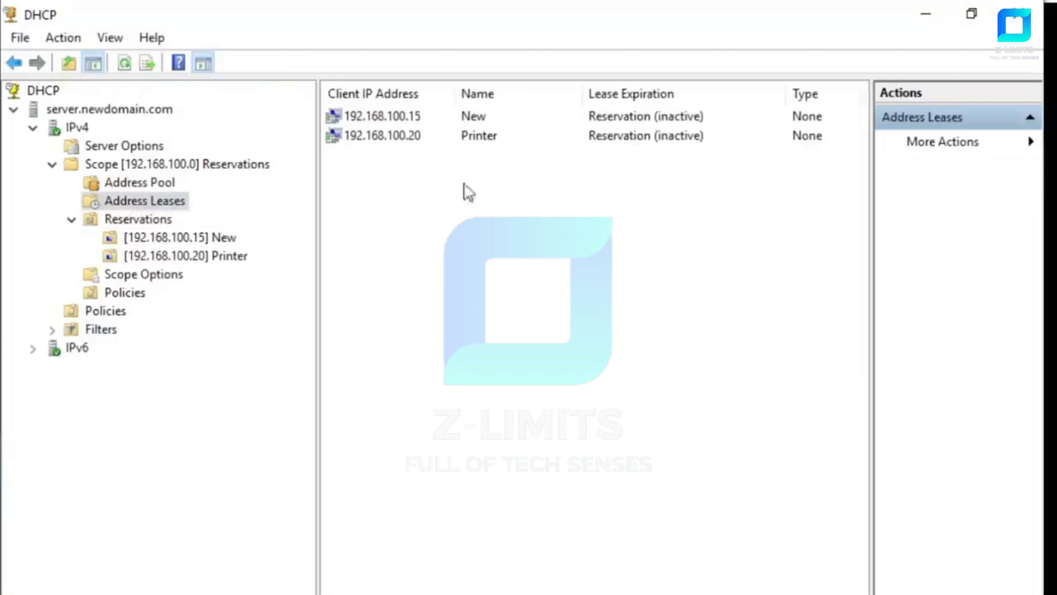
click(488, 142)
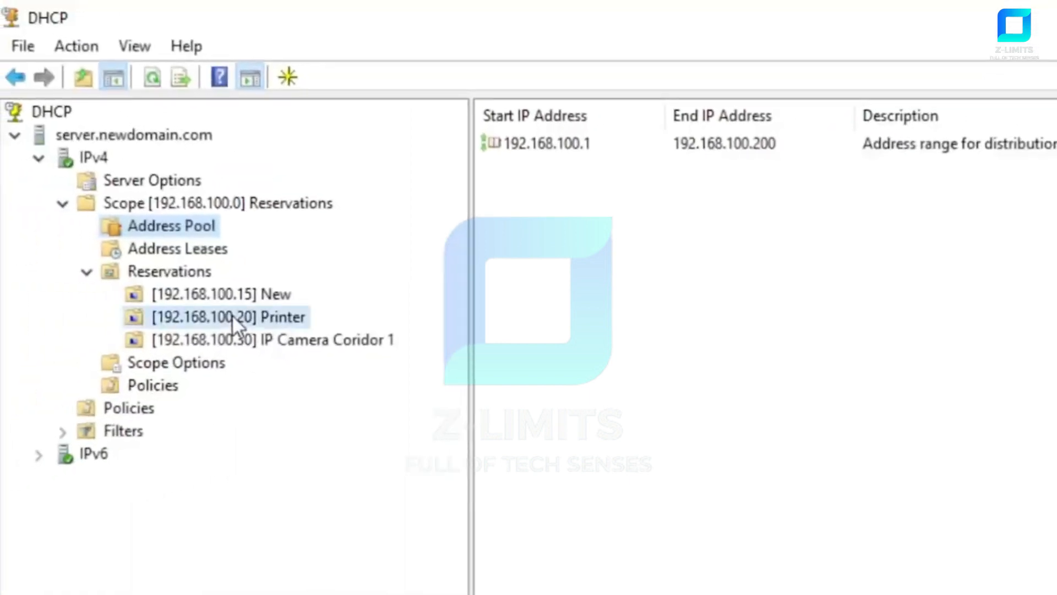
click(232, 316)
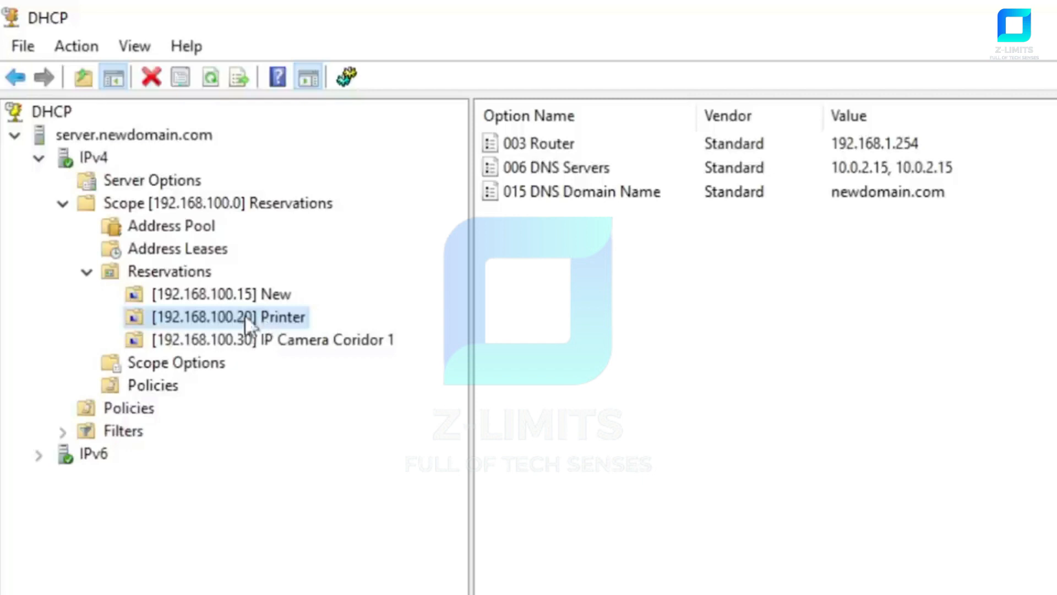
Start another new reservation in the scope and name it "Printer #2 Reception".
click(187, 272)
right_click(186, 272)
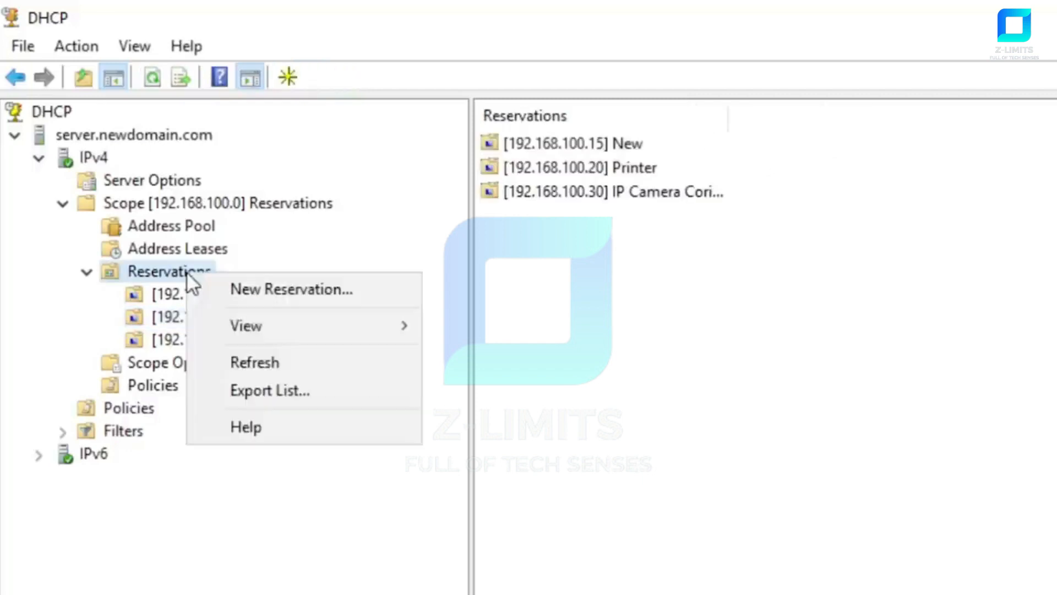
click(263, 290)
drag(258, 111, 646, 300)
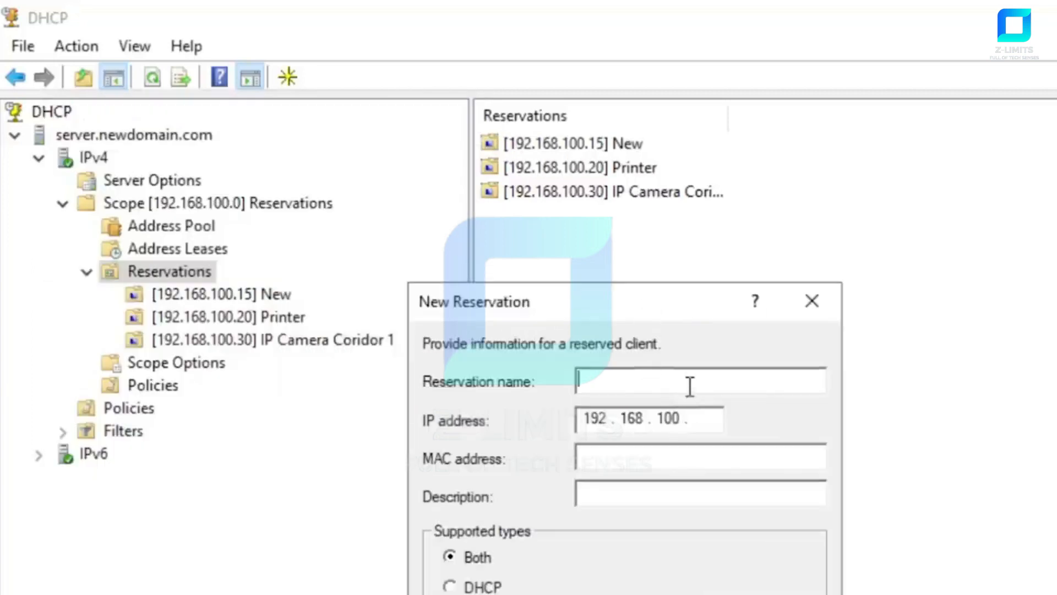
text(Printer)
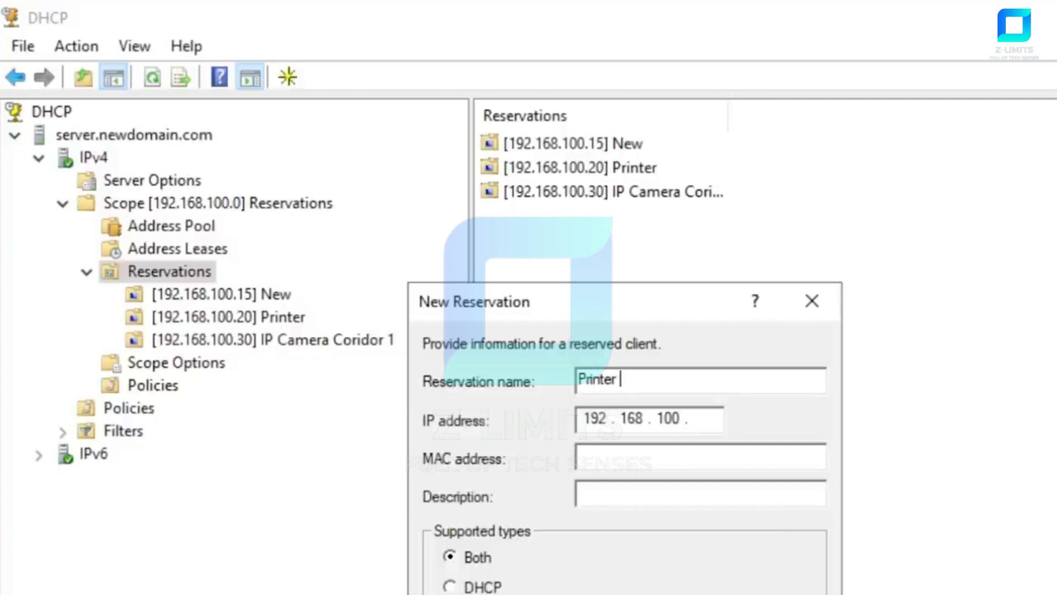
text( #2)
text(R)
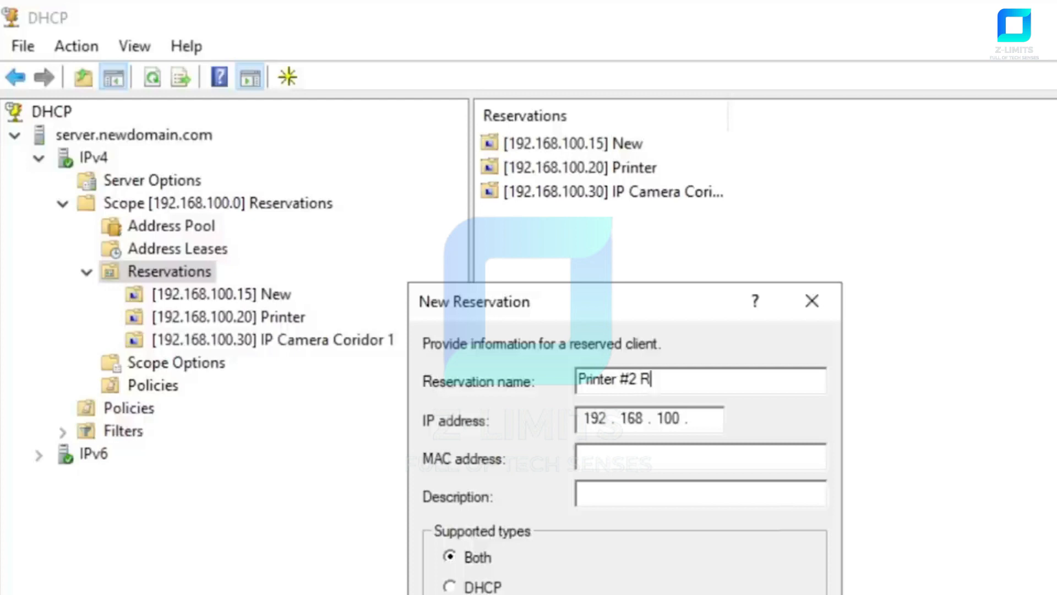
text(eception)
Copy the reservation name "Printer #2 Reception" into the description and set the reserved IP address to 192.168.100.21.
drag(702, 380, 578, 380)
key(ctrl+c)
click(747, 451)
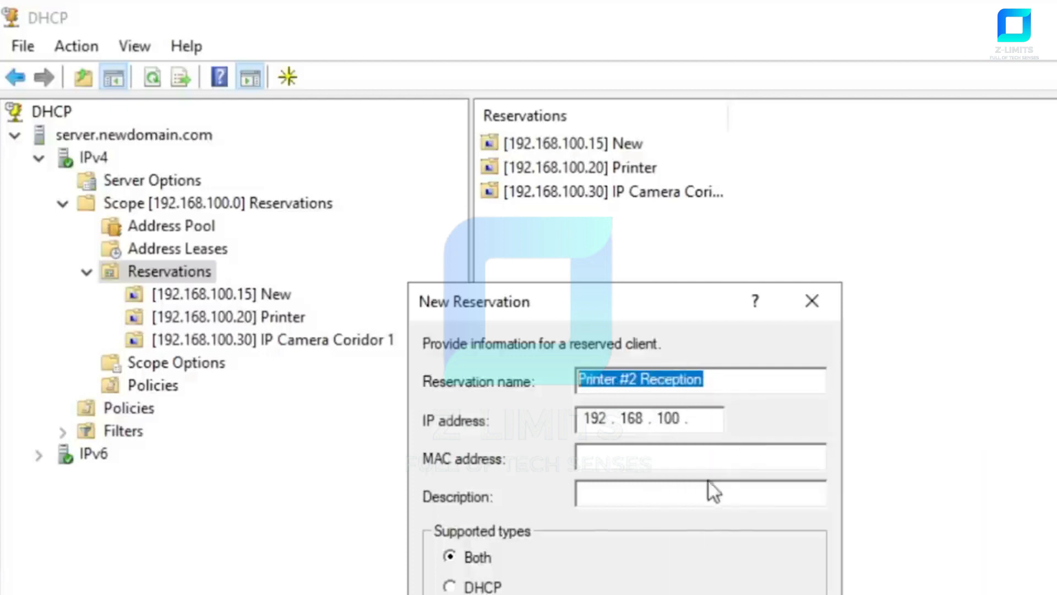
click(680, 490)
right_click(675, 502)
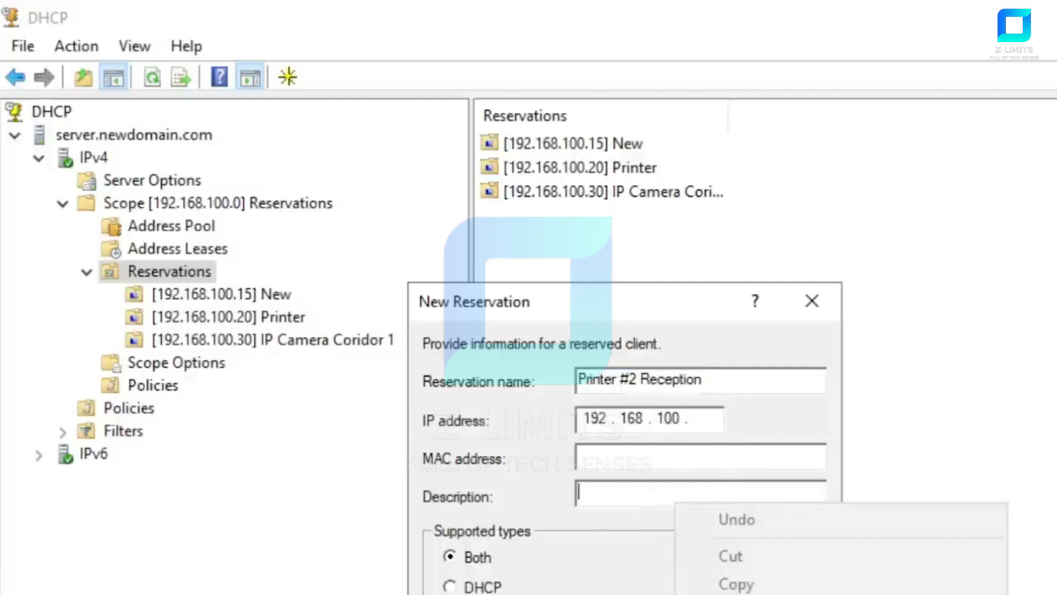
click(754, 594)
click(700, 425)
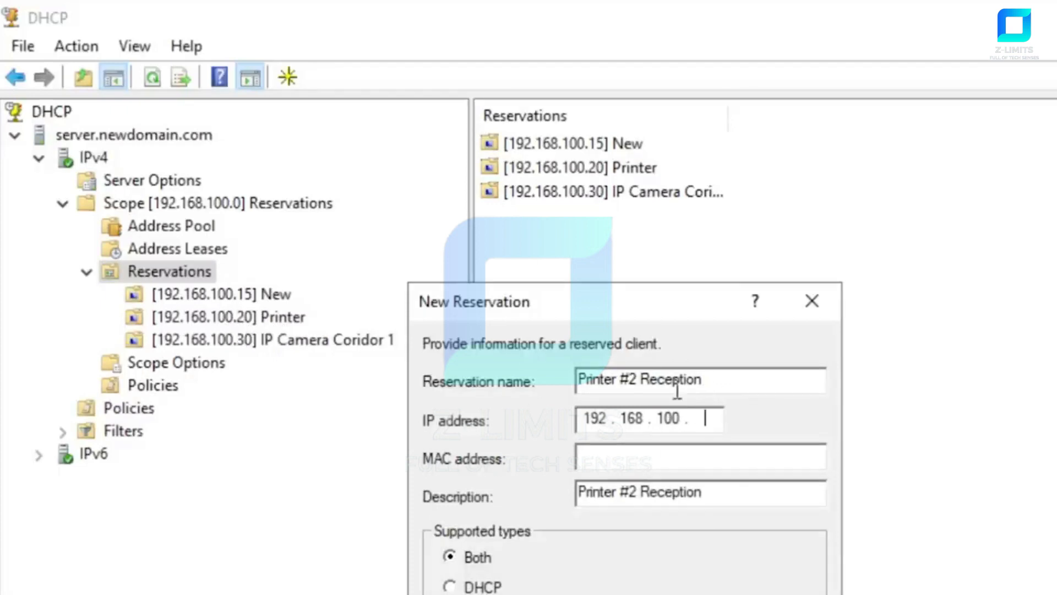
text(21)
click(645, 454)
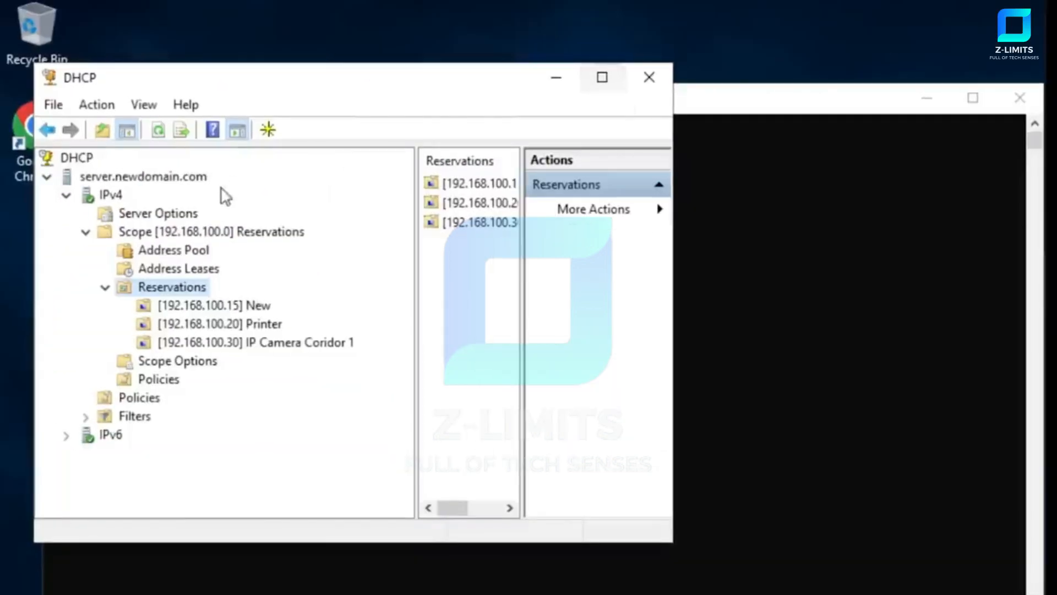
Start a new reservation with "Printer #2 Reception" as name and description, and set its IP address to 192.168.100.21.
right_click(174, 287)
click(237, 301)
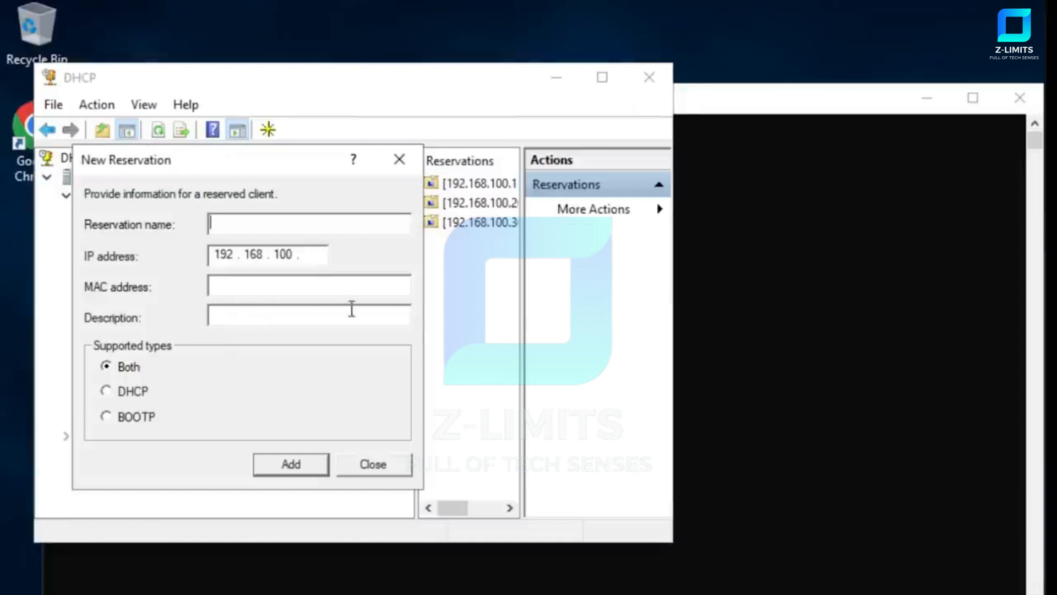
right_click(278, 225)
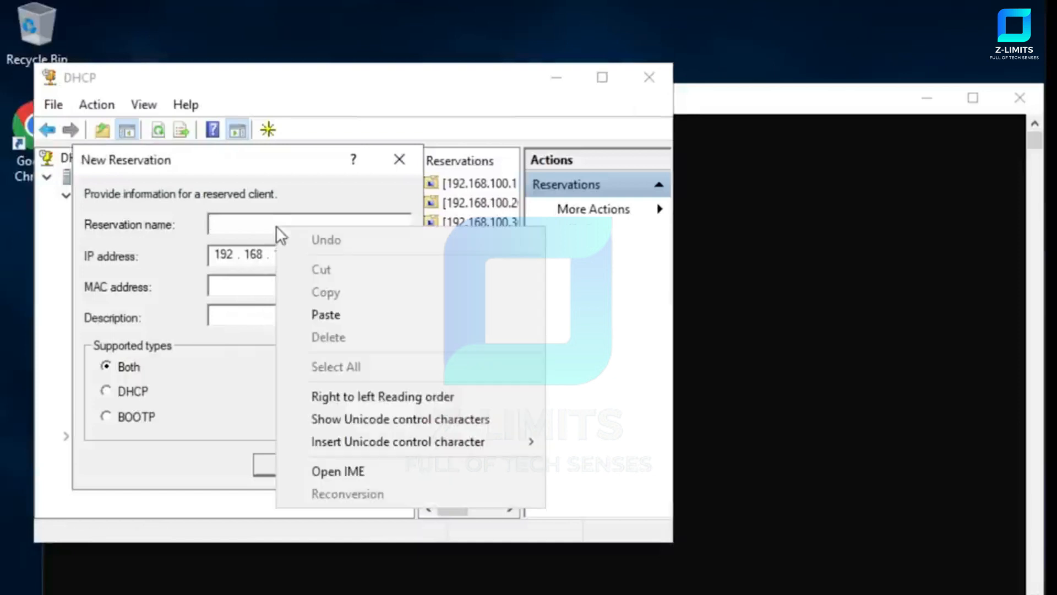
click(359, 318)
click(276, 315)
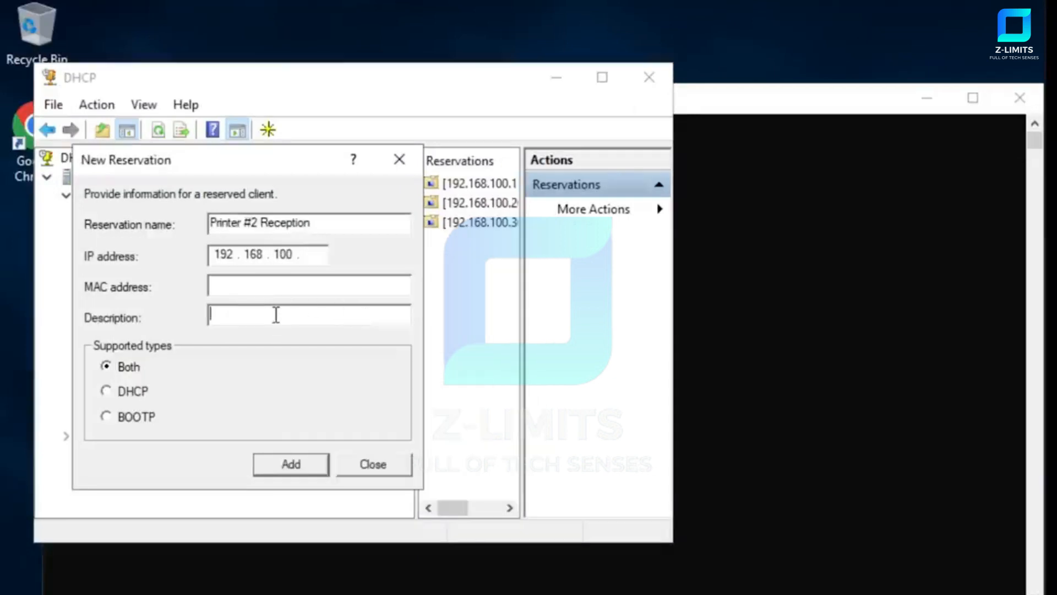
right_click(276, 315)
click(324, 399)
click(317, 263)
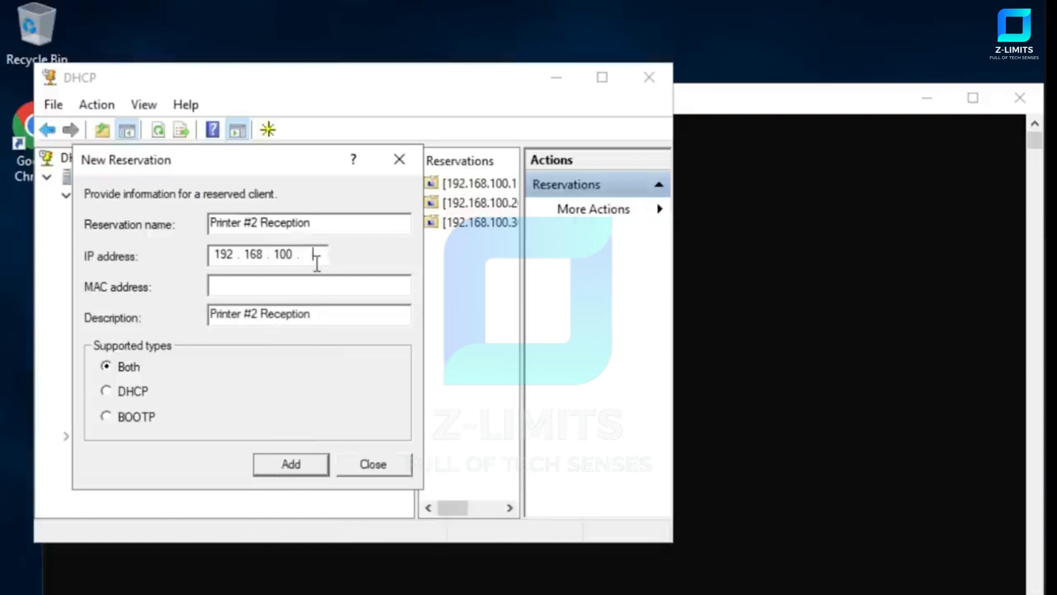
text(21)
Look up the printer's hardware address in the browser, enter 0030c131739F as the MAC address, and add the reservation.
key(alt+Tab)
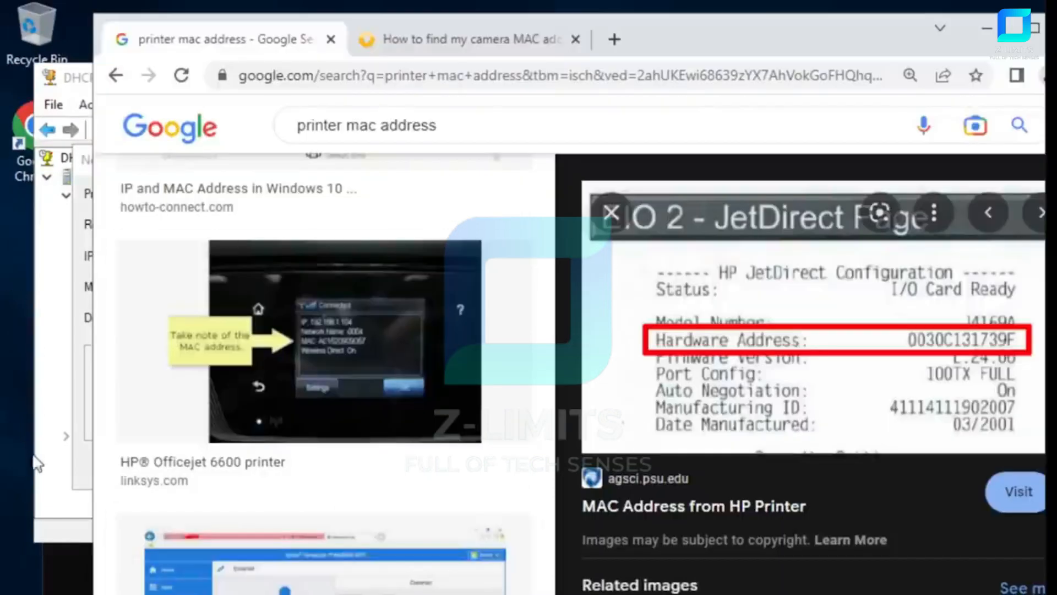
click(53, 493)
click(283, 286)
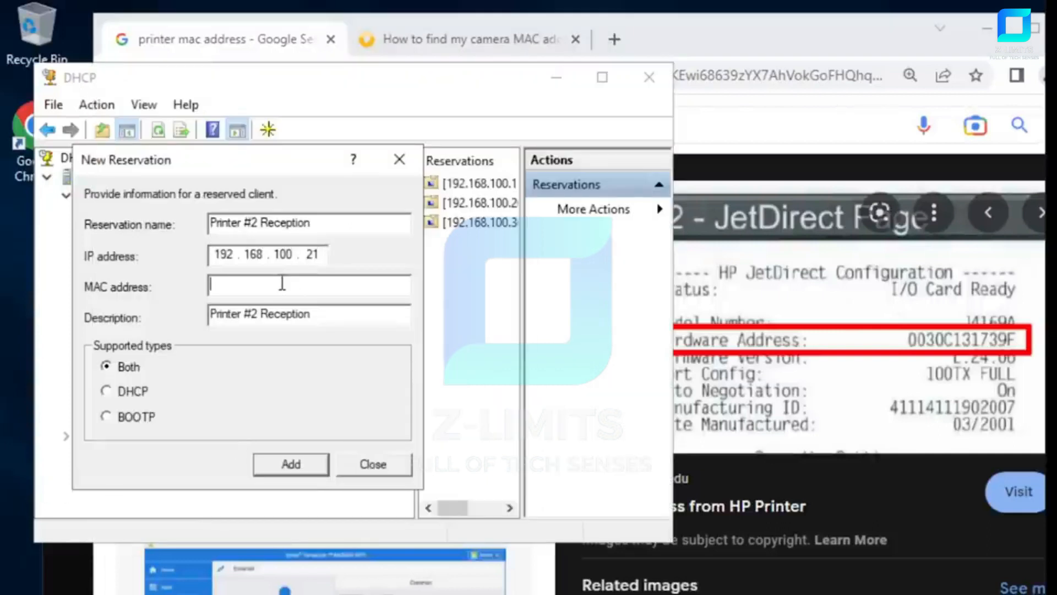
text(0030c)
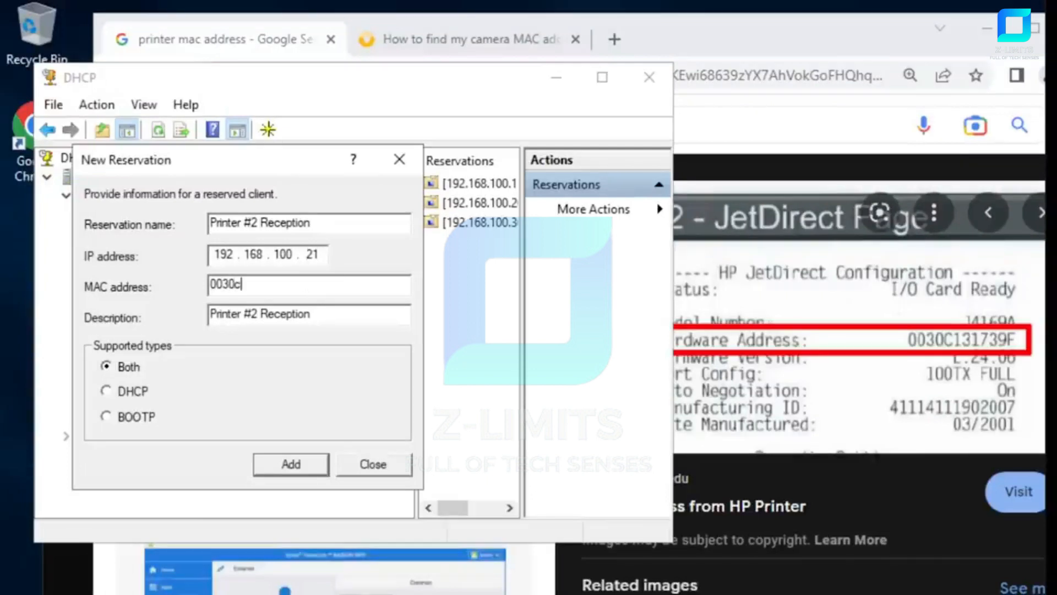
text(131739F)
click(292, 466)
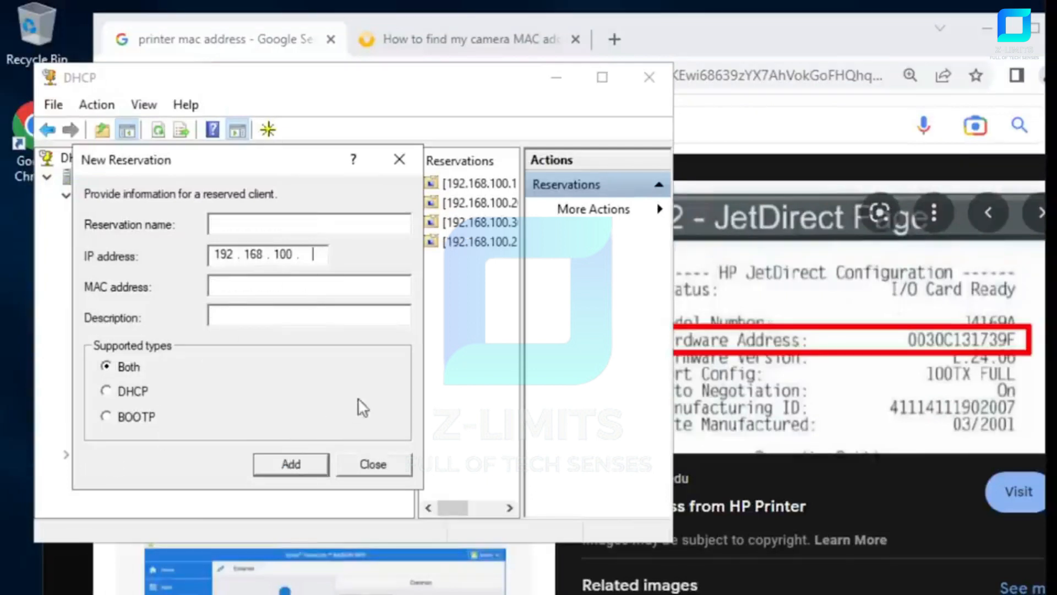
click(370, 461)
Maximize the DHCP console and view the options of the Printer #2 Reception reservation.
click(605, 78)
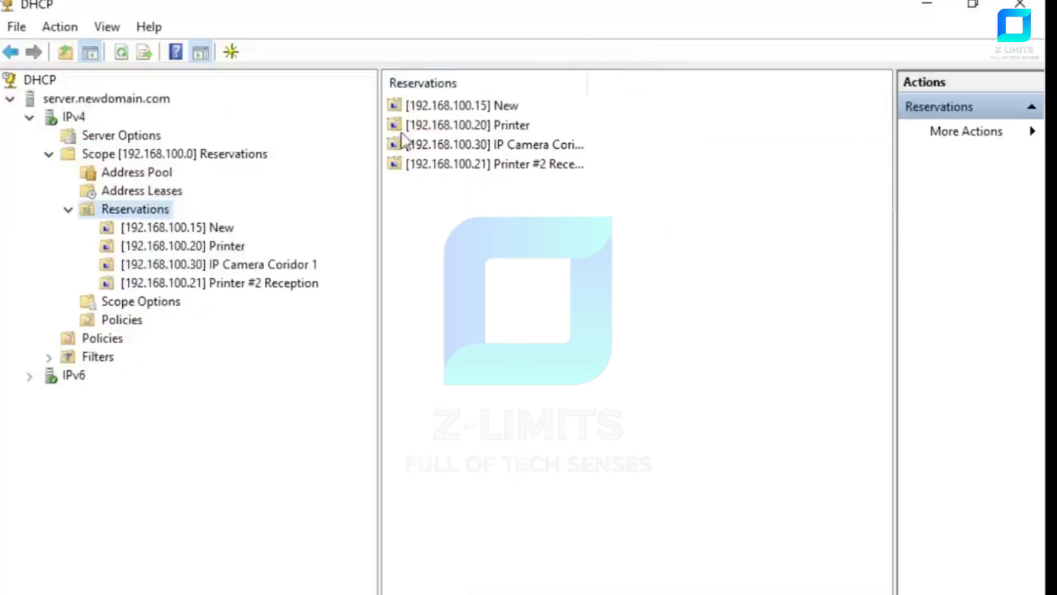
click(202, 282)
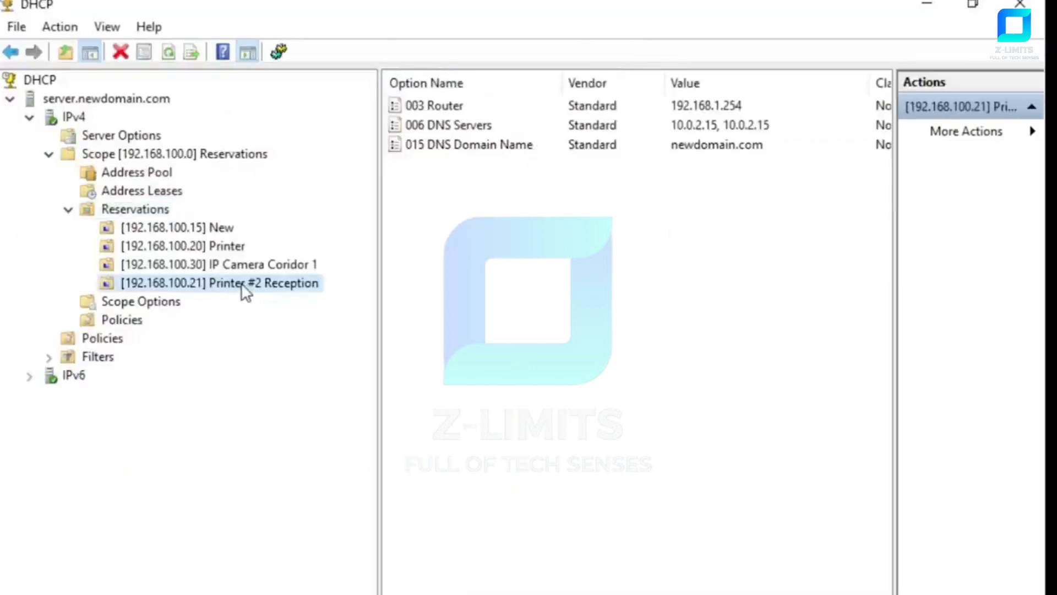